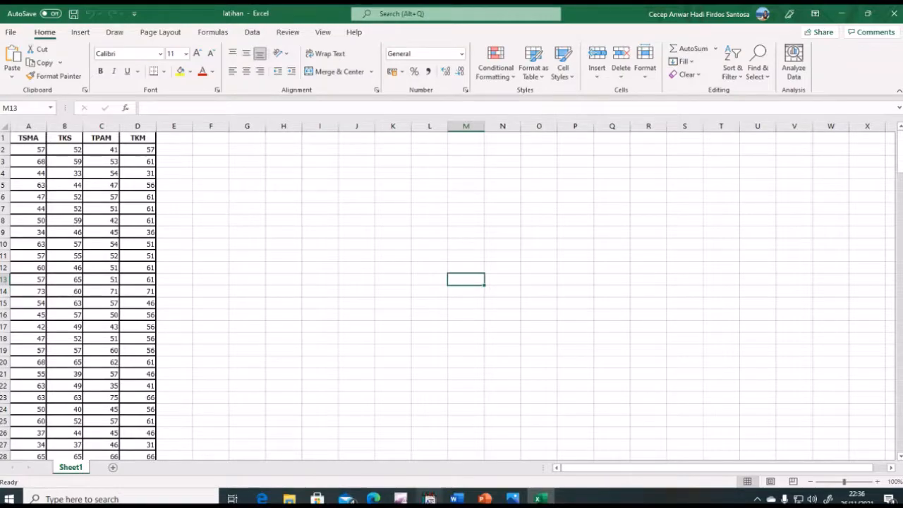
Step: Switch to LISREL and check its program version information
left_click(429, 499)
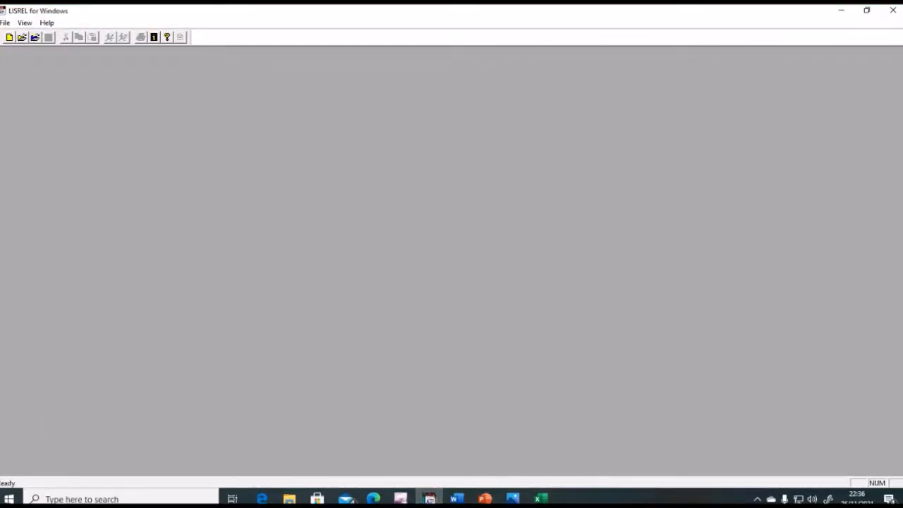
key("alt+h")
key("Down")
key("Down")
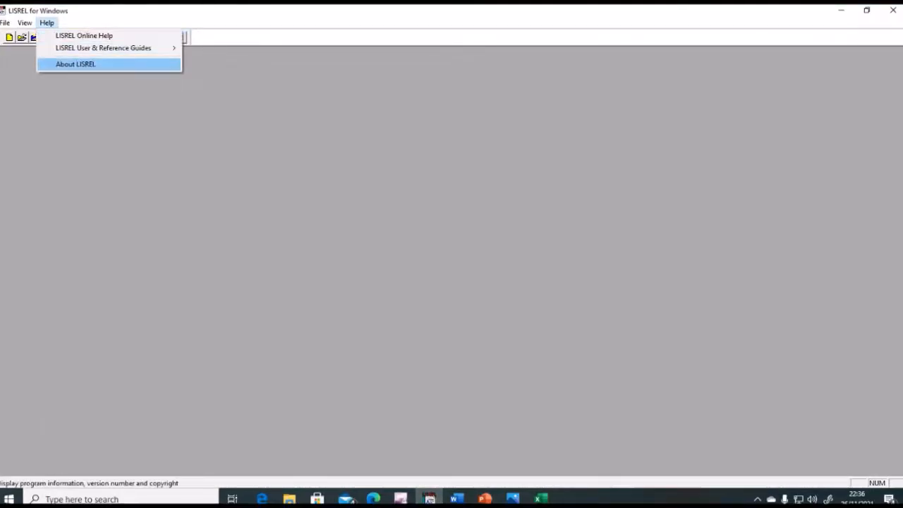
key("Return")
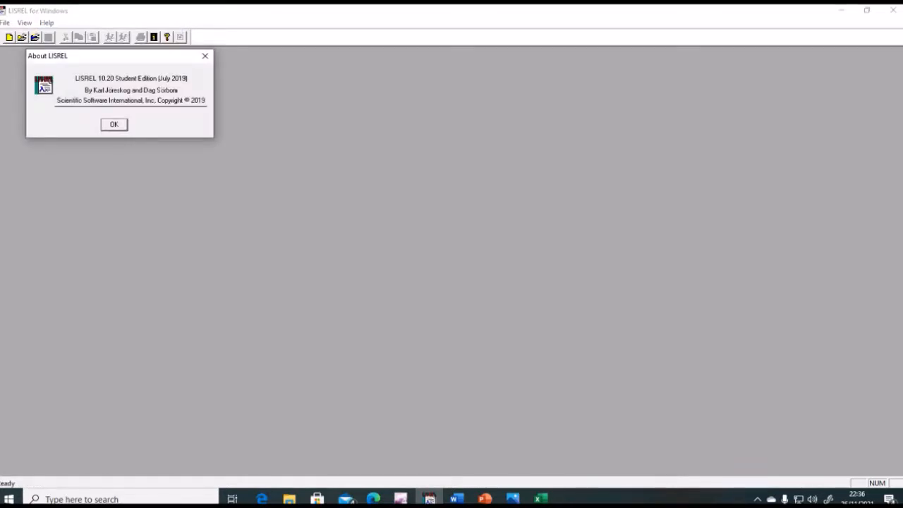
key("Return")
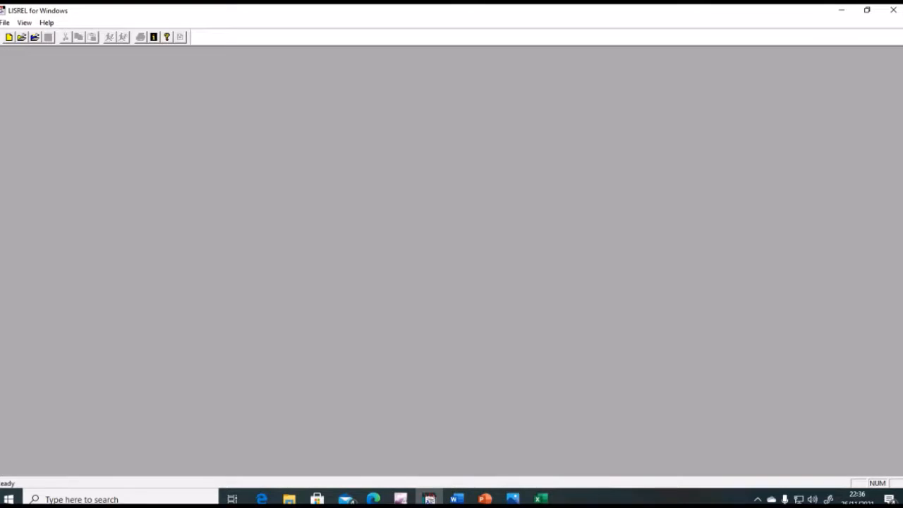
Step: Examine the file formats available for importing data, from free format to tab delimited, and leave without importing
key("alt+f")
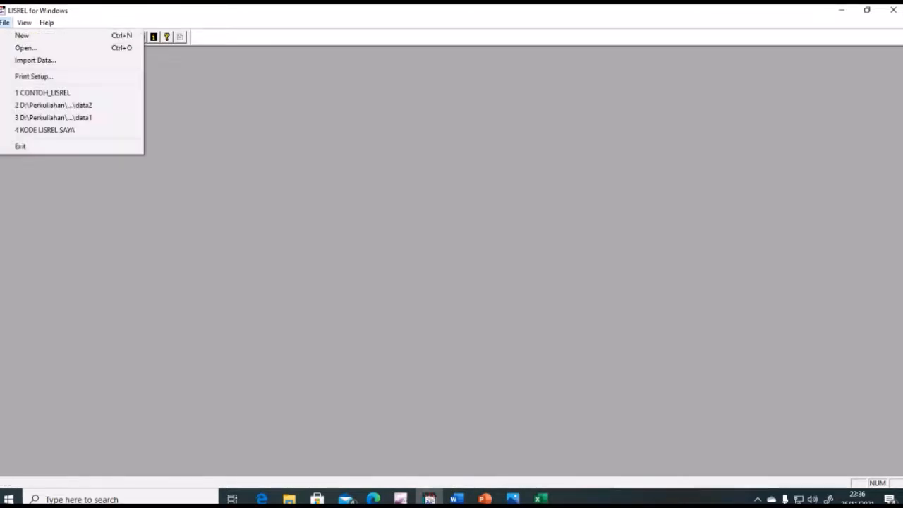
key("Down")
key("Down")
key("Down")
key("Return")
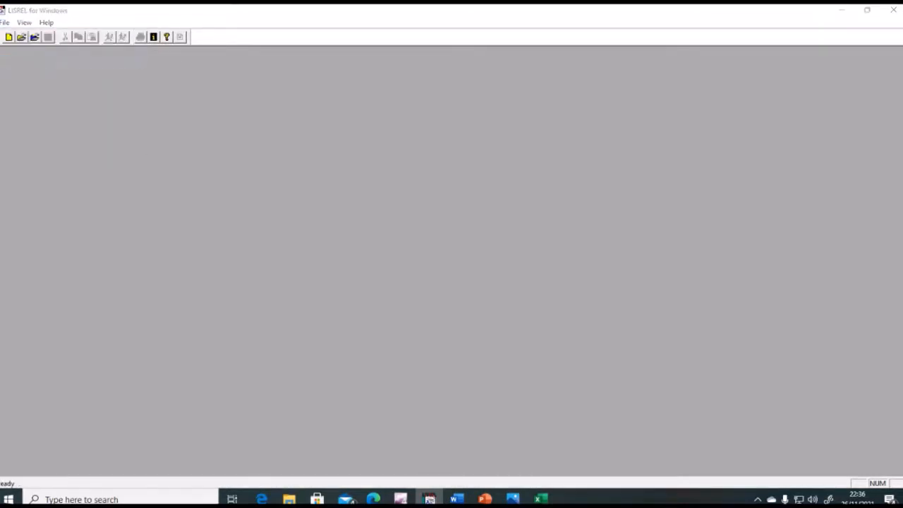
key("Tab")
key("alt+Down")
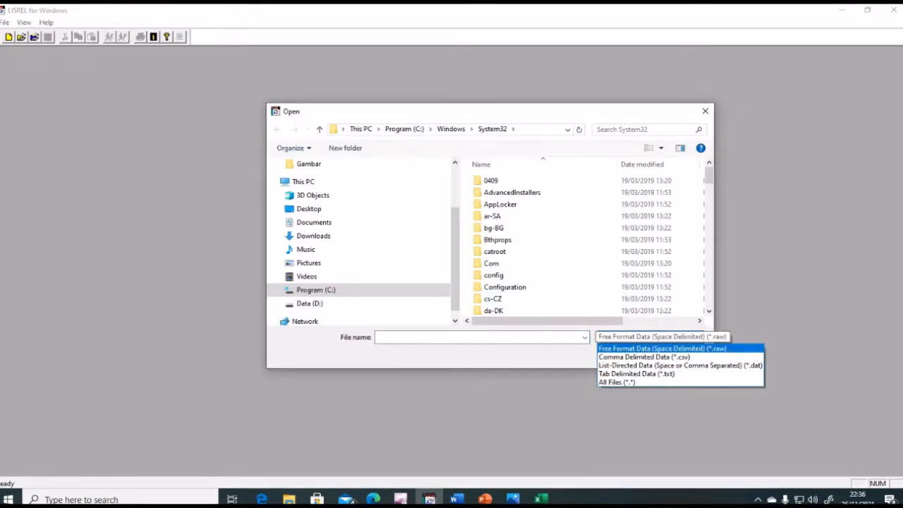
key("Down")
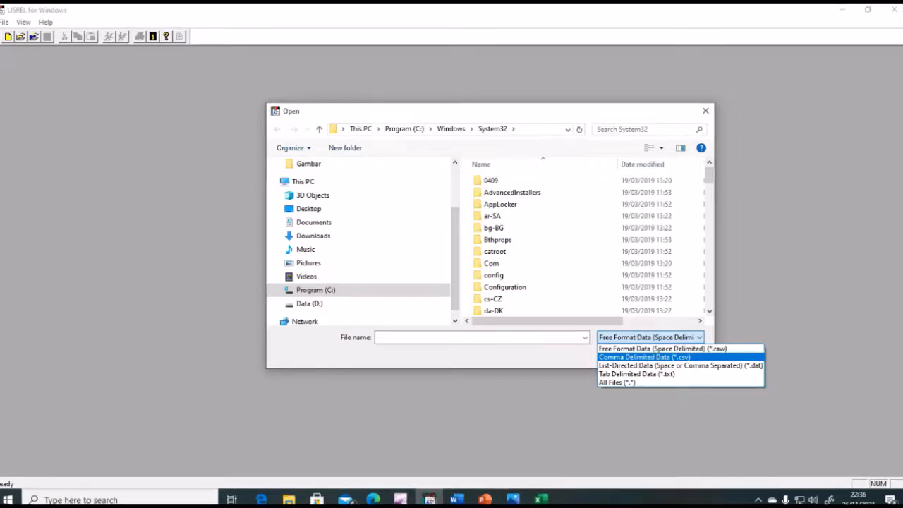
key("Up")
key("Down")
key("Down")
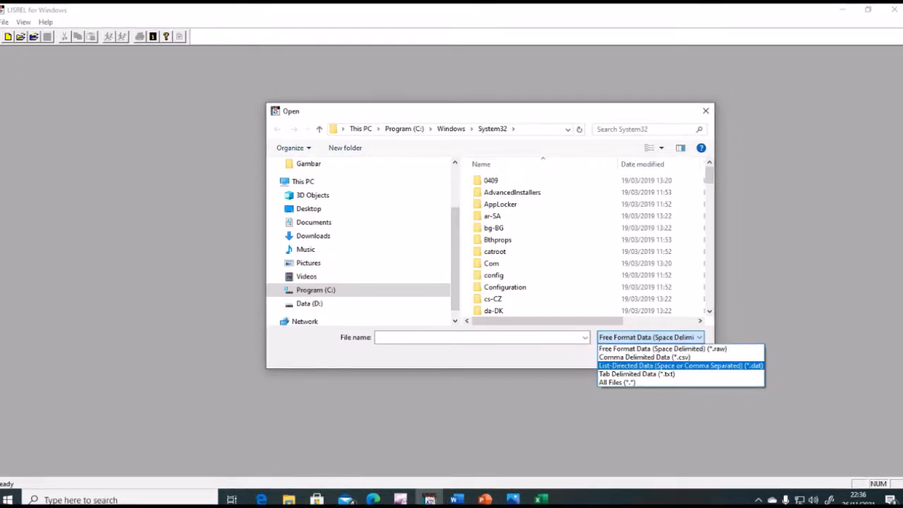
key("Up")
key("Up")
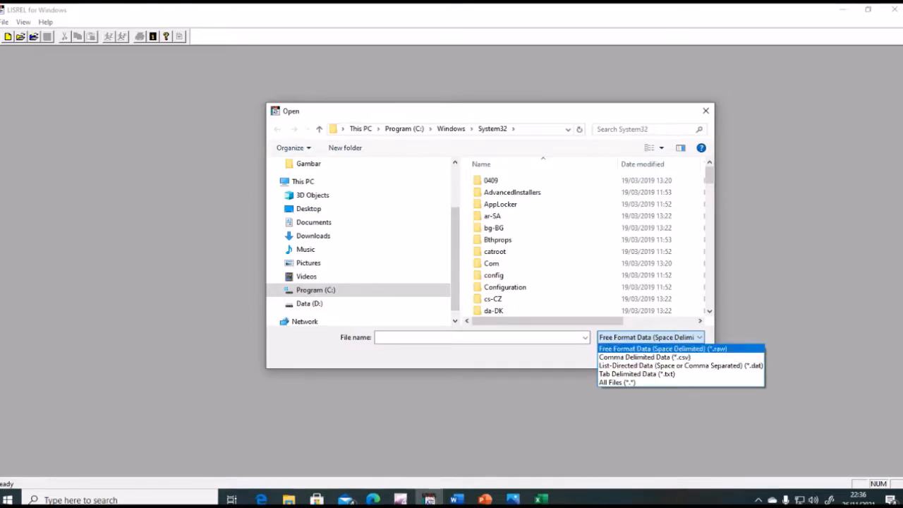
key("Down")
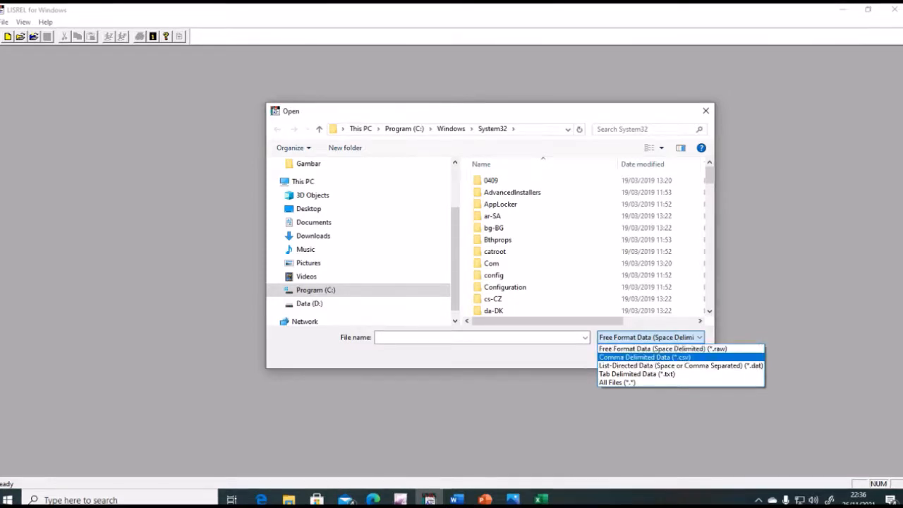
key("Down")
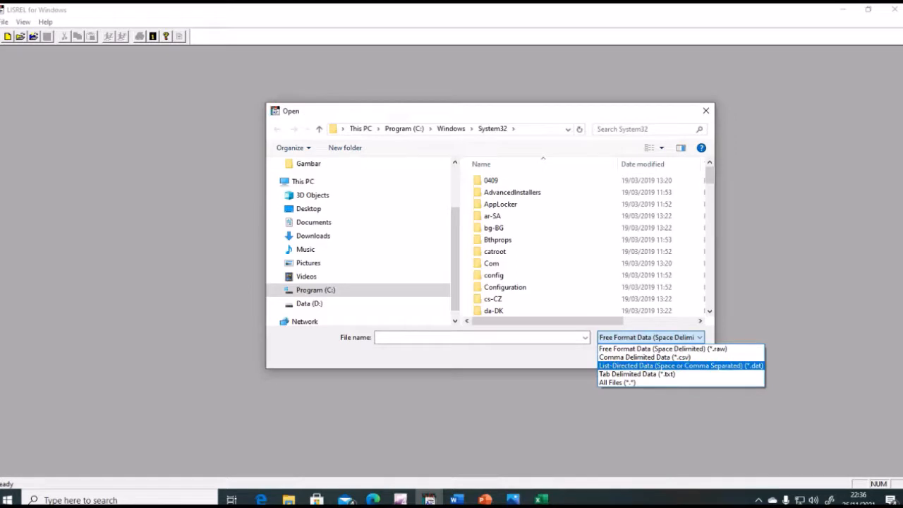
key("Up")
key("Up")
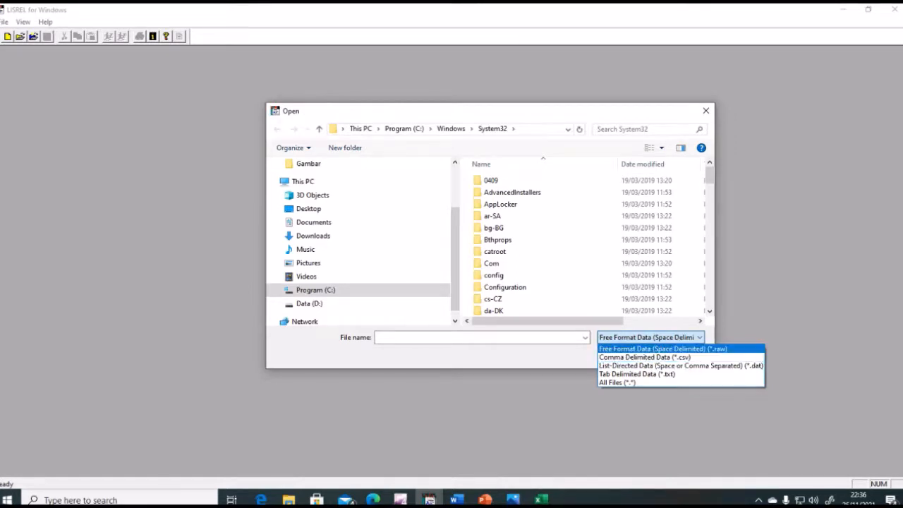
key("Down")
key("Down")
key("Down")
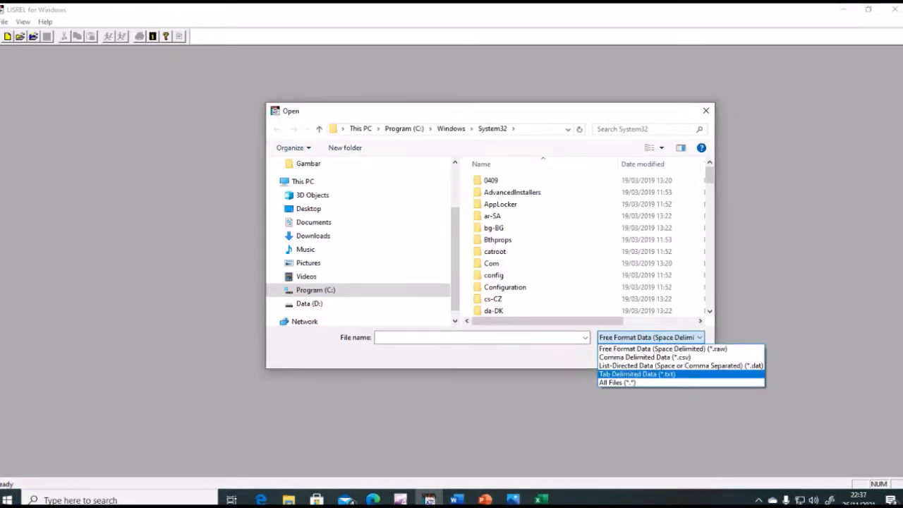
key("Up")
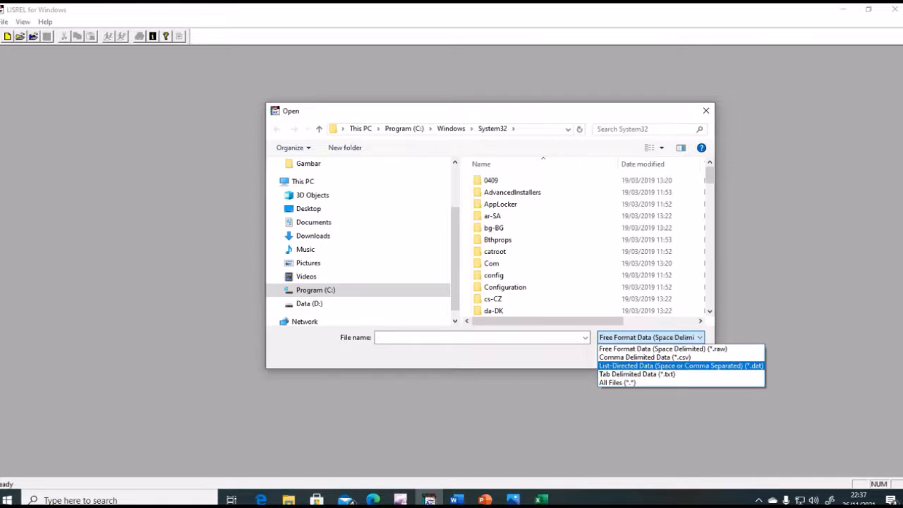
key("Escape")
left_click(680, 354)
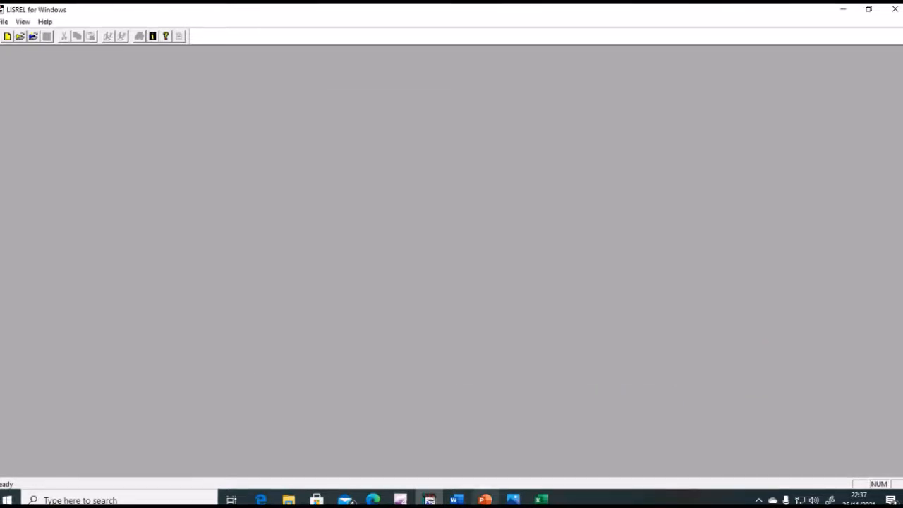
Step: Switch to Excel and save the workbook as latihan in CSV (MS-DOS) format in the Desktop's Latihanlisrel folder
left_click(542, 500)
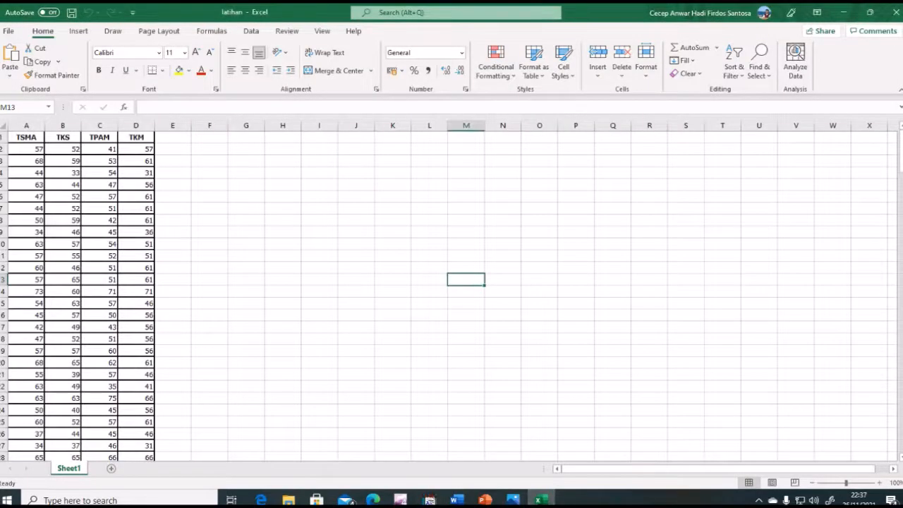
left_click(9, 31)
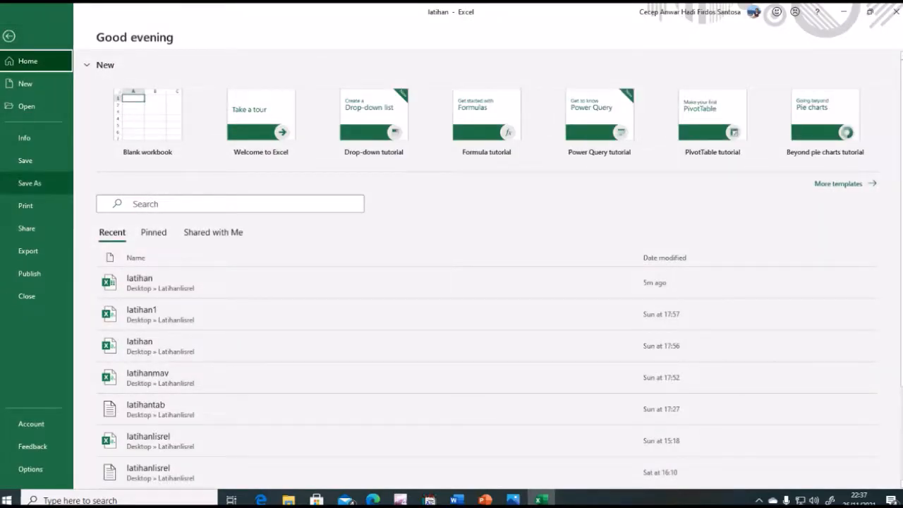
left_click(29, 183)
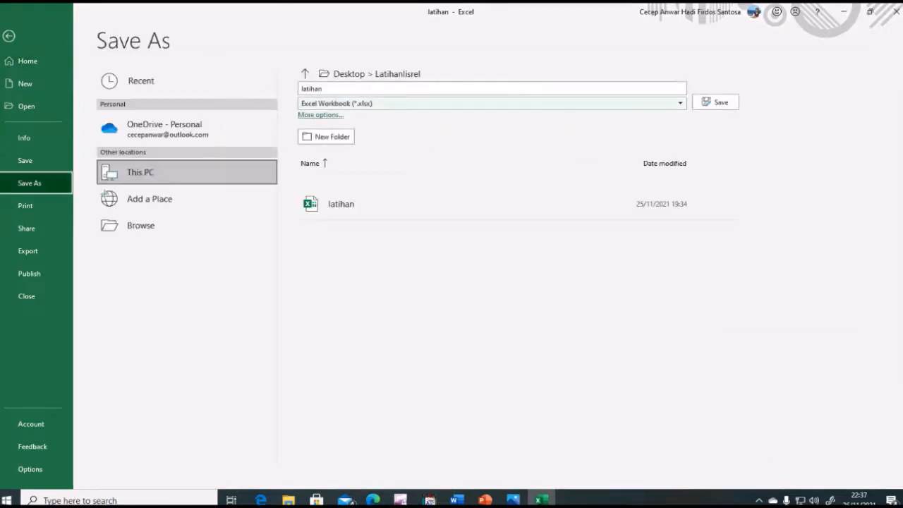
left_click(492, 103)
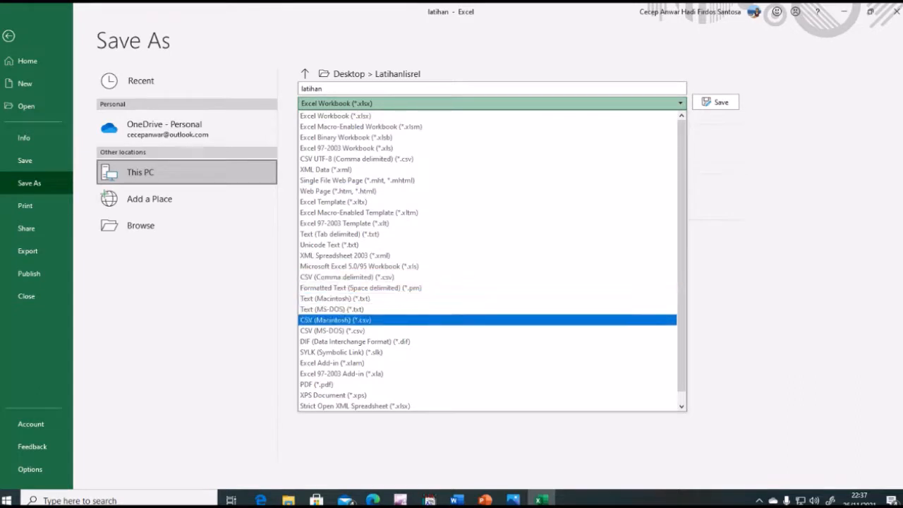
left_click(332, 330)
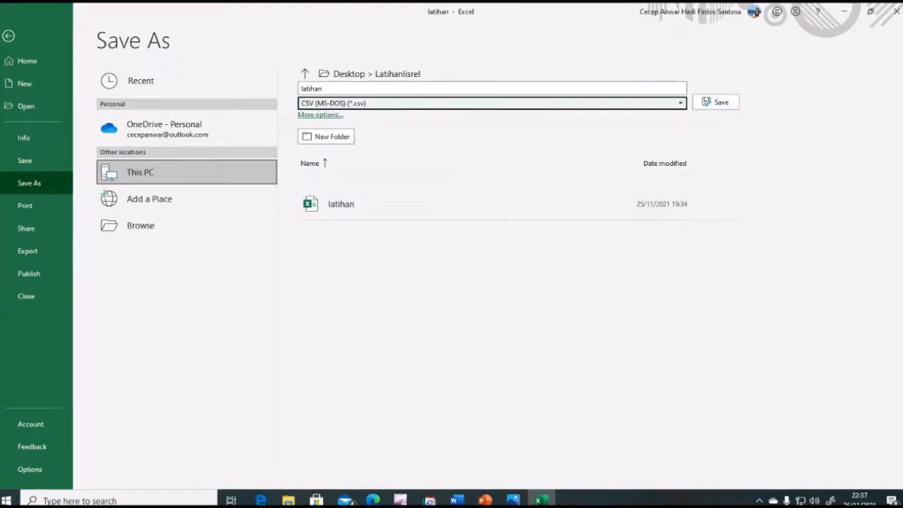
left_click(323, 88)
left_click(323, 88)
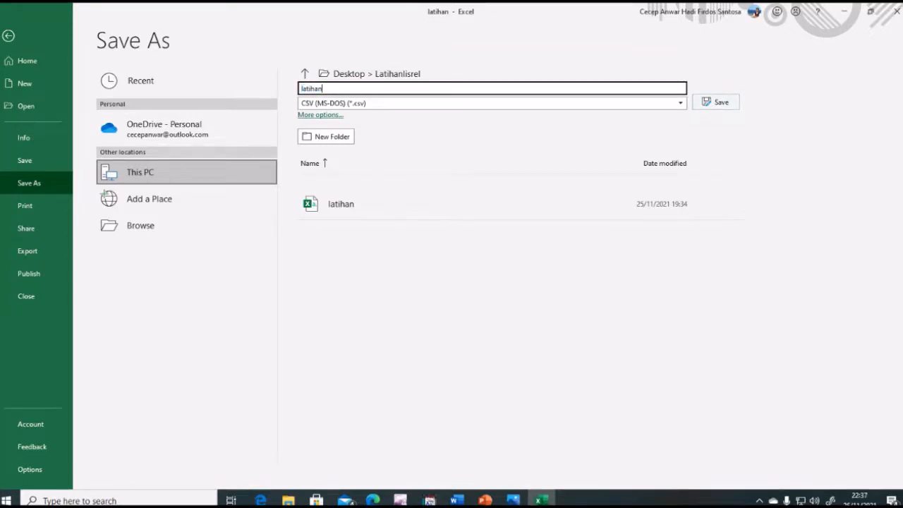
left_click(715, 103)
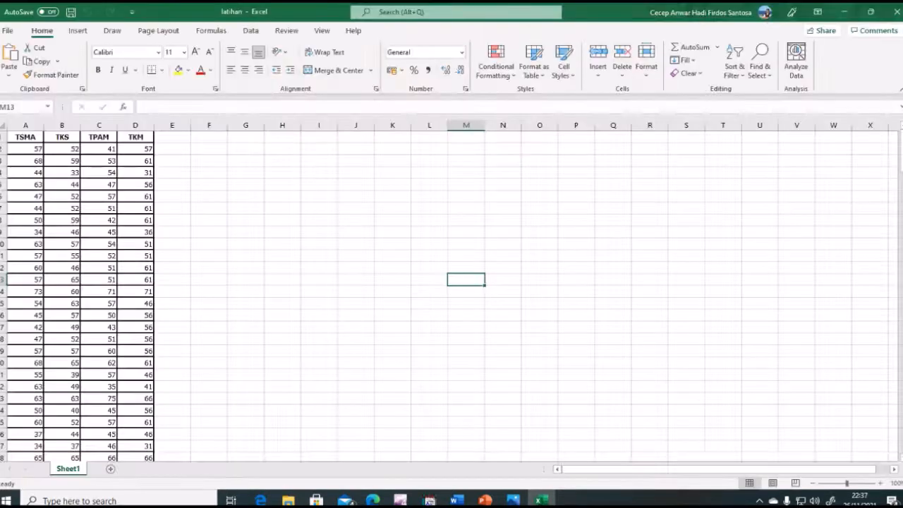
Step: Switch to File Explorer and check for the latihan comma-separated file in the Latihanlisrel folder
left_click(288, 500)
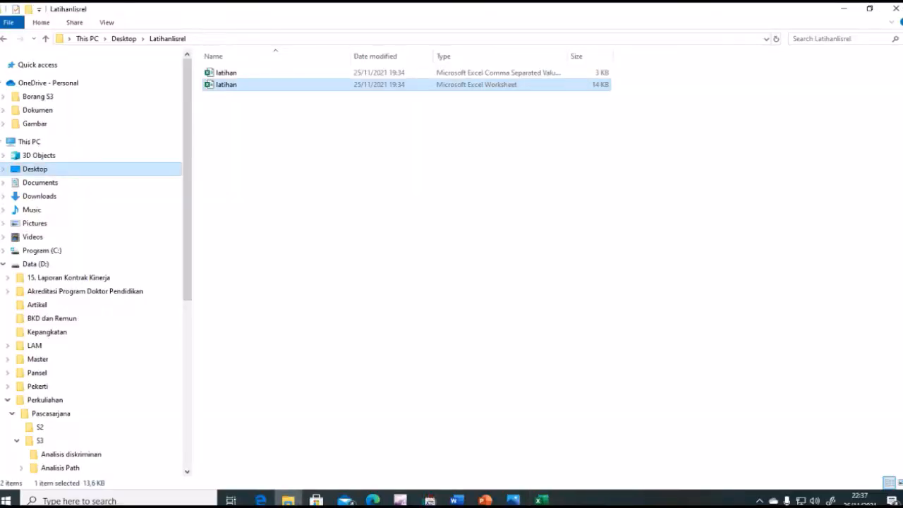
left_click(4, 170)
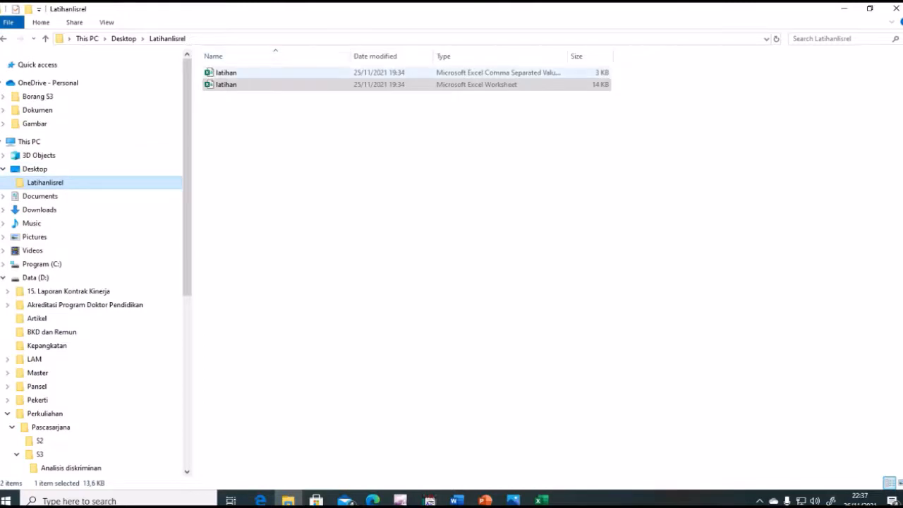
left_click(227, 73)
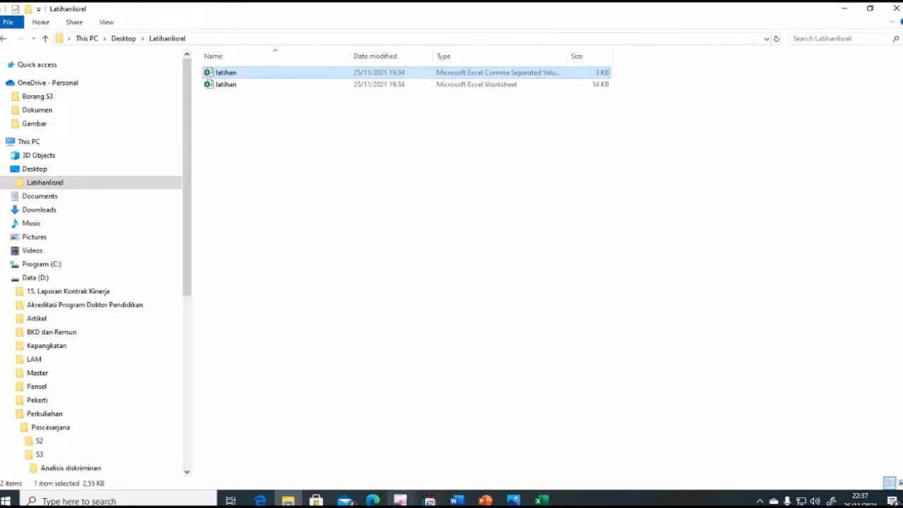
Step: Switch to LISREL and start a data import with the file type set to Comma Delimited Data (*.csv)
left_click(429, 501)
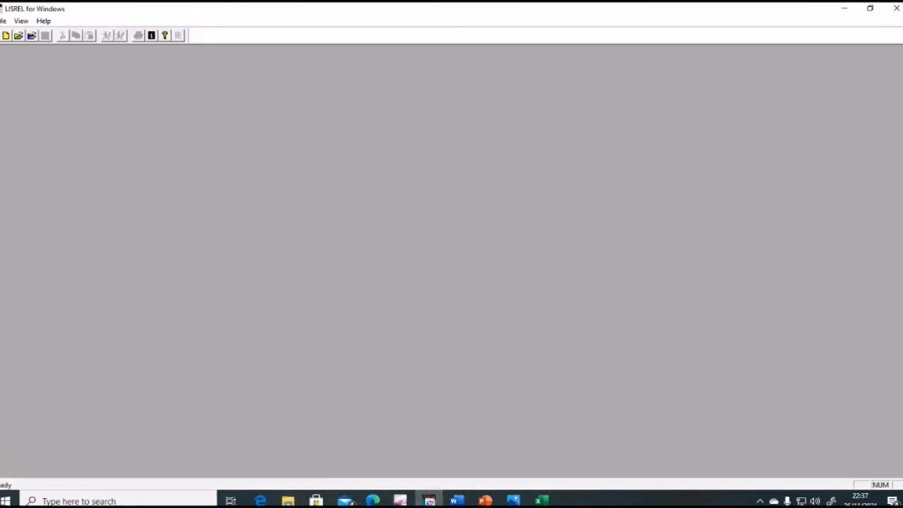
left_click(3, 20)
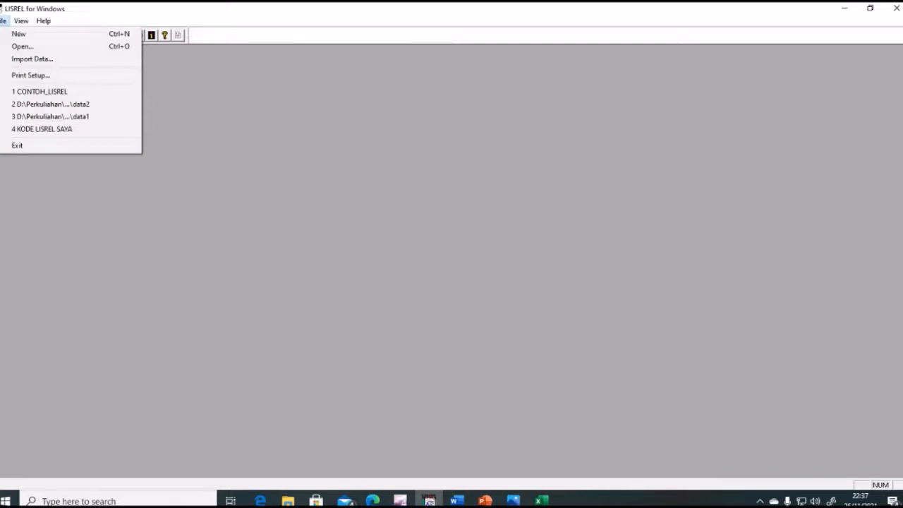
left_click(31, 59)
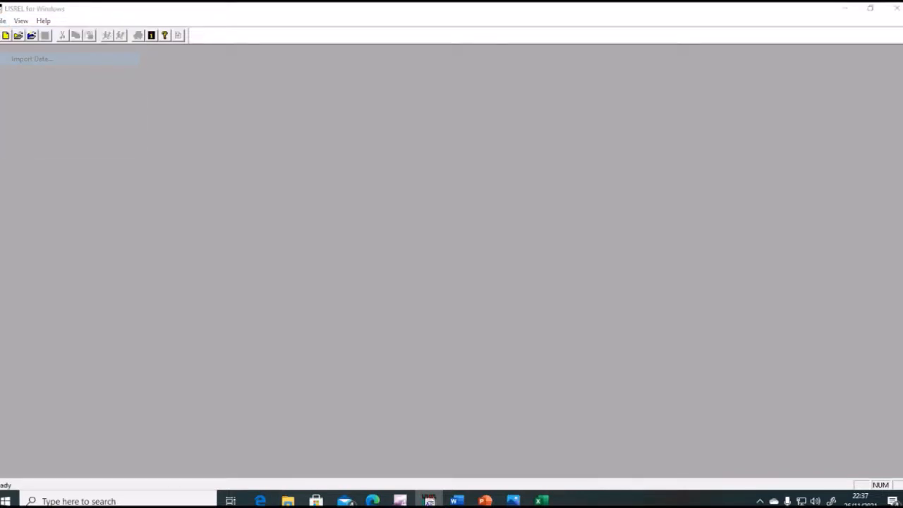
left_click(650, 338)
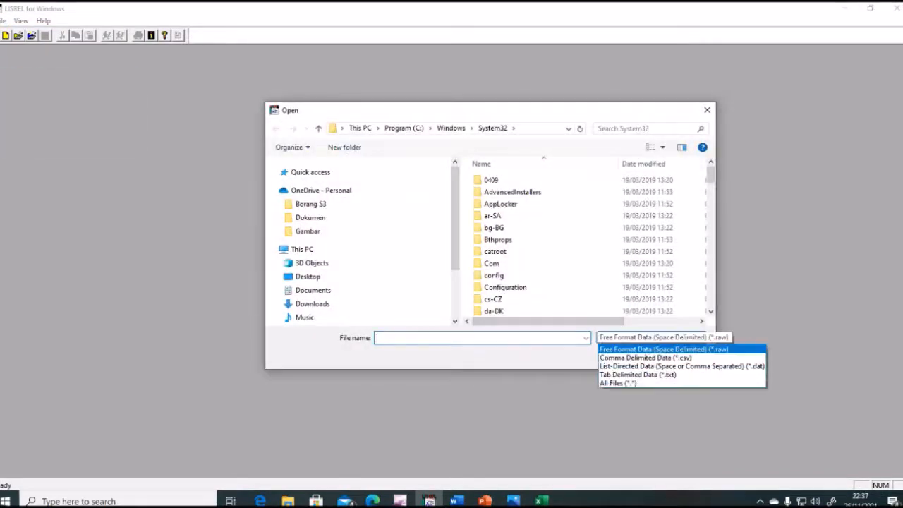
left_click(645, 358)
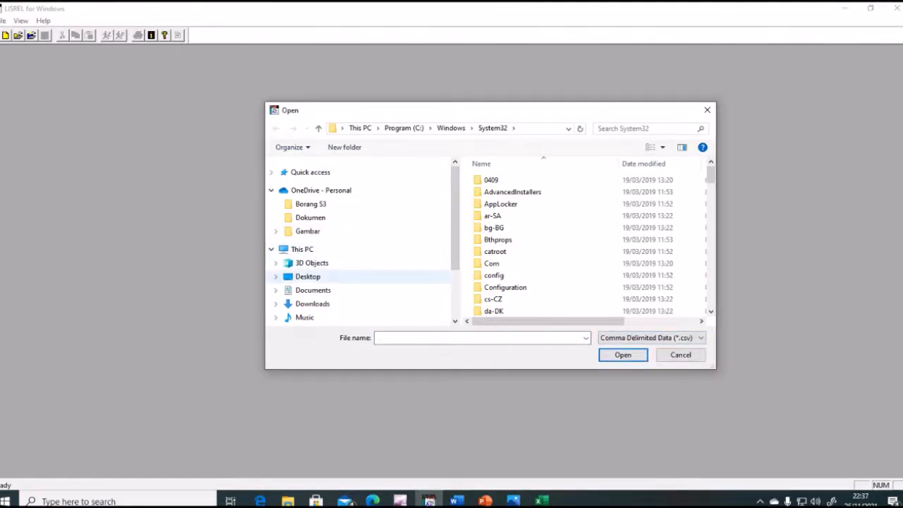
Step: Open the latihan CSV file from the Desktop's Latihanlisrel folder for import
scroll(308, 276, "down", 1)
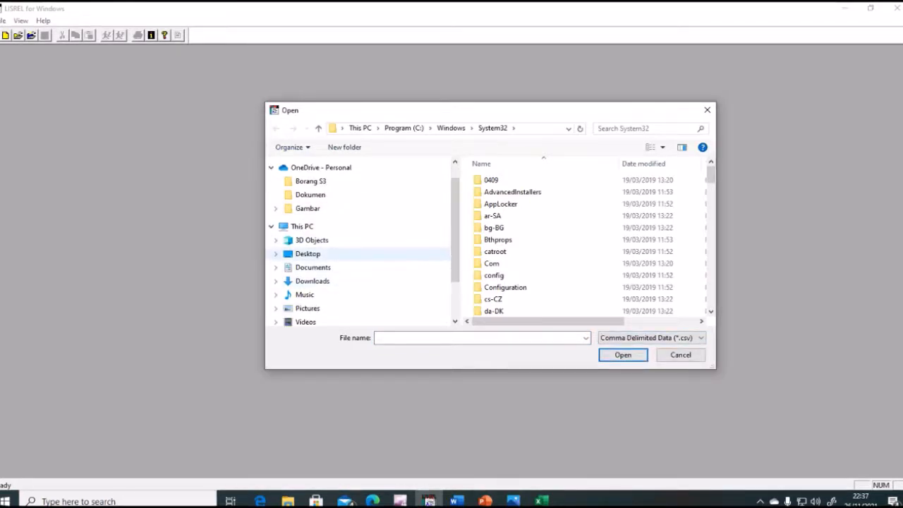
left_click(308, 253)
double_click(502, 180)
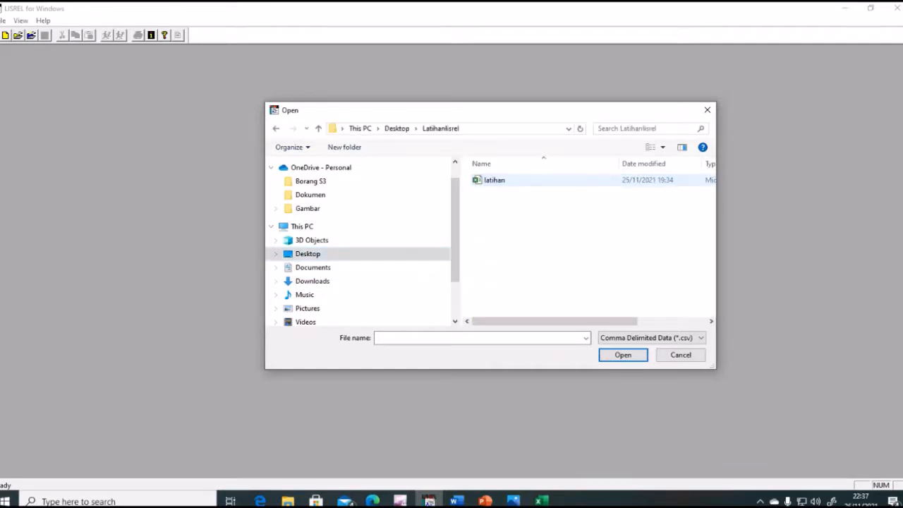
left_click(494, 180)
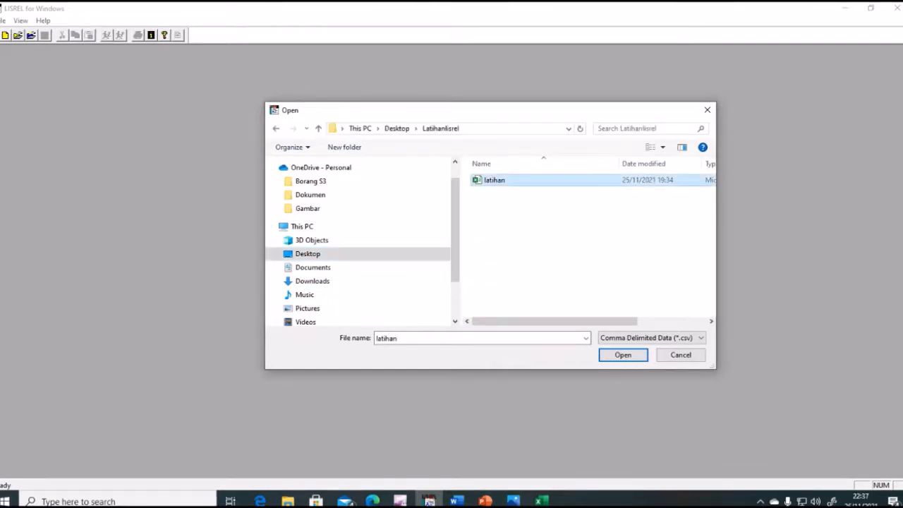
key("Return")
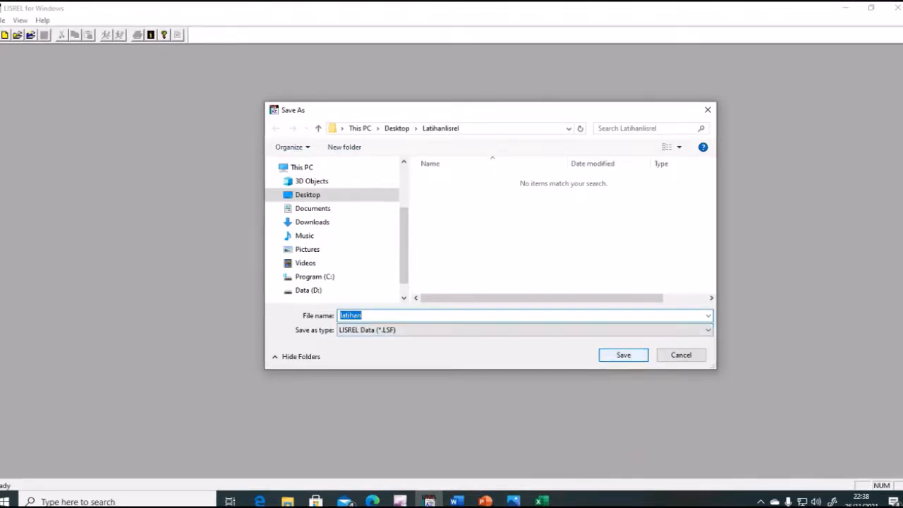
Step: Save the imported data as latihan in LISREL Data (*.LSF) format, bring in all four variables as numeric, and inspect their columns
left_click(623, 355)
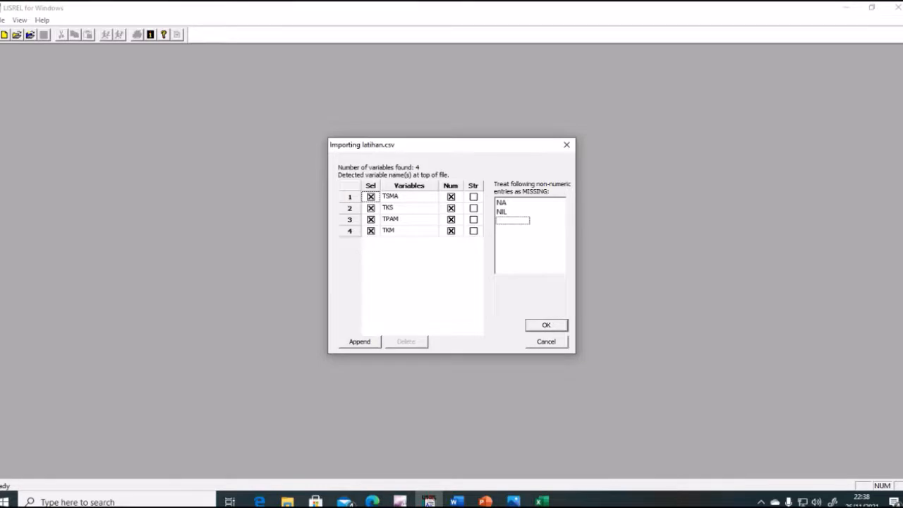
key("Return")
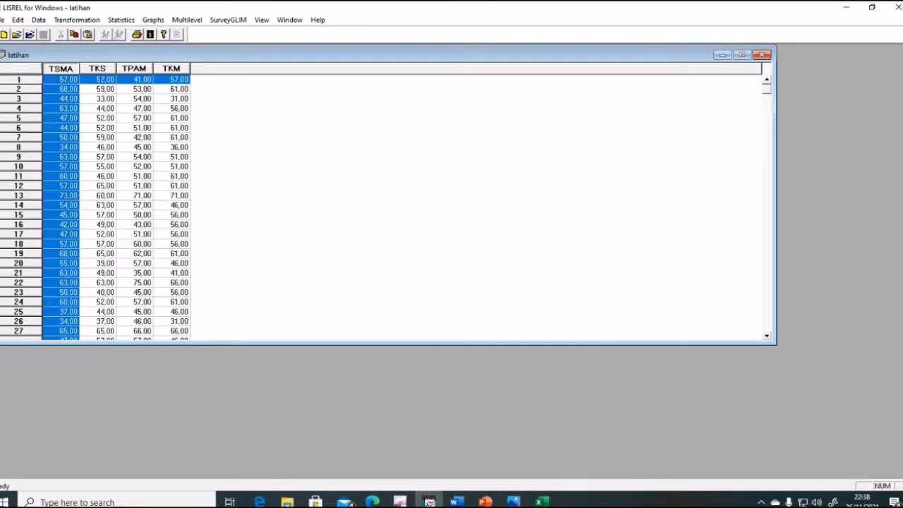
left_click(97, 69)
left_click(134, 68)
left_click(172, 68)
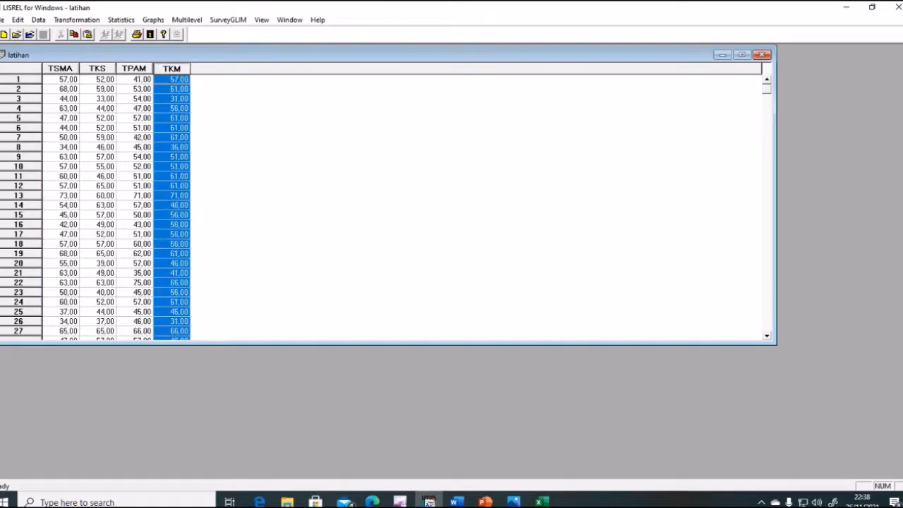
Step: Define the variable type of TSMA as Continuous and apply it to all variables
left_click(60, 69)
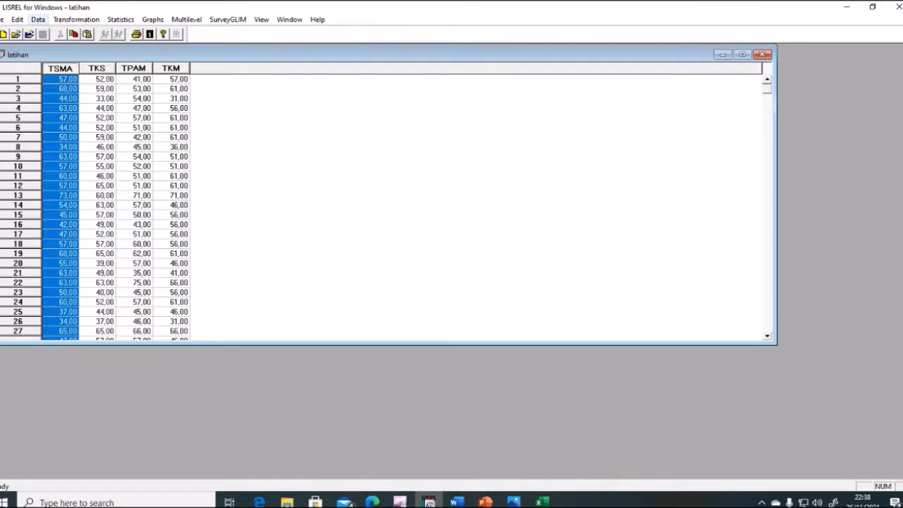
left_click(38, 19)
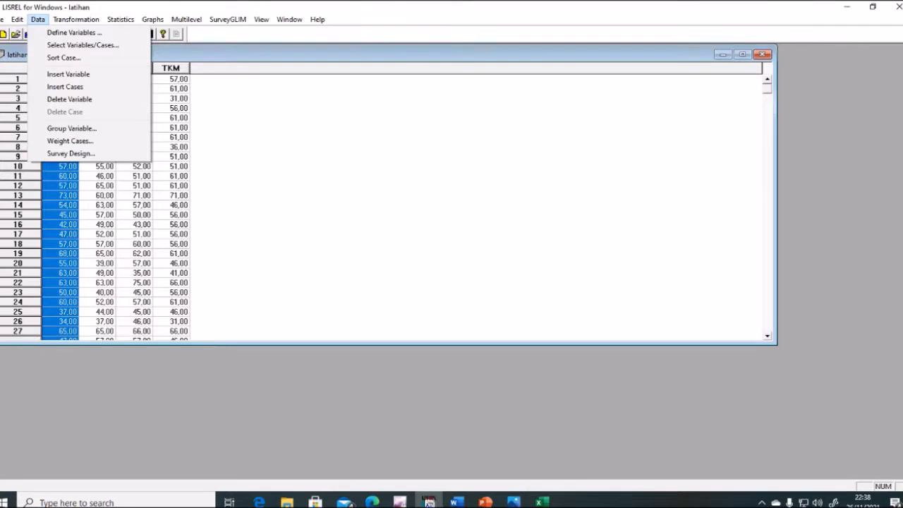
left_click(74, 33)
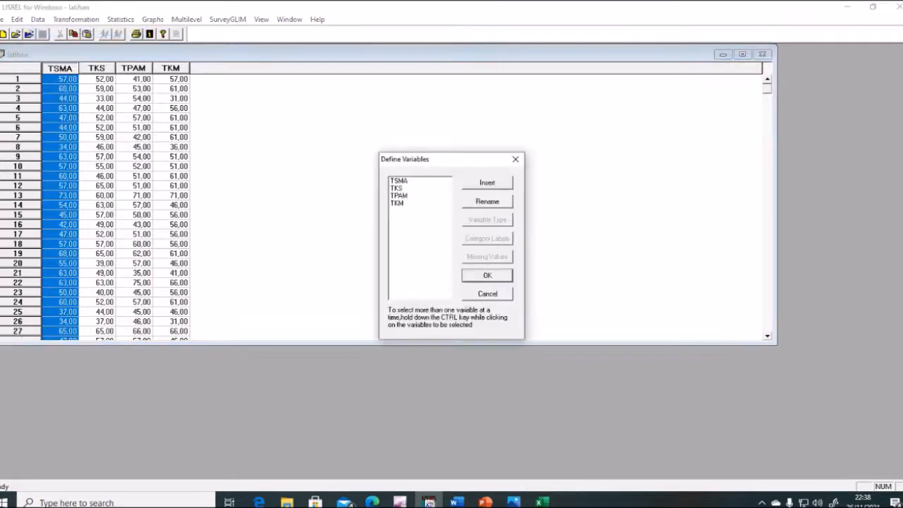
left_click(400, 182)
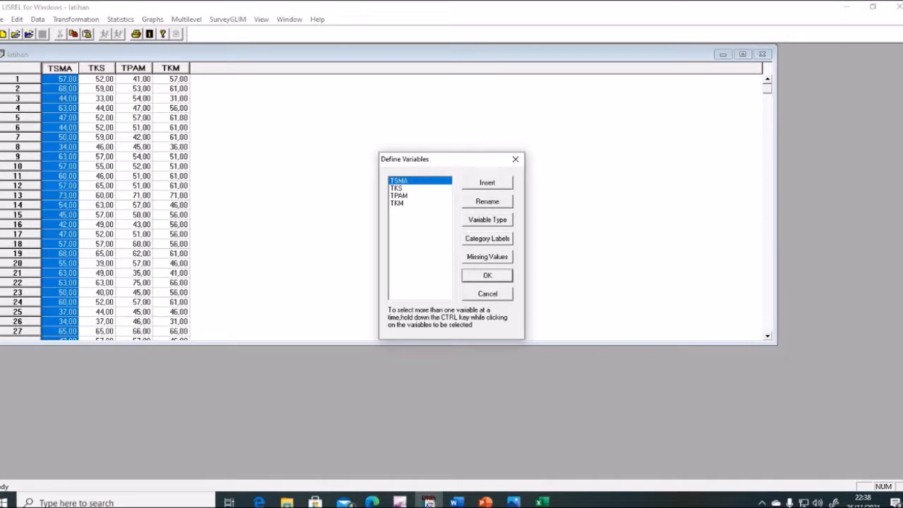
left_click(487, 219)
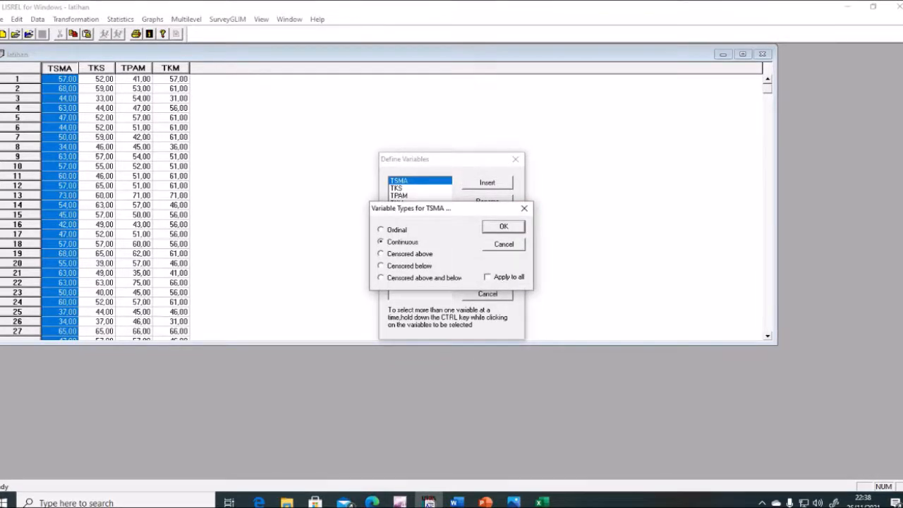
left_click(487, 277)
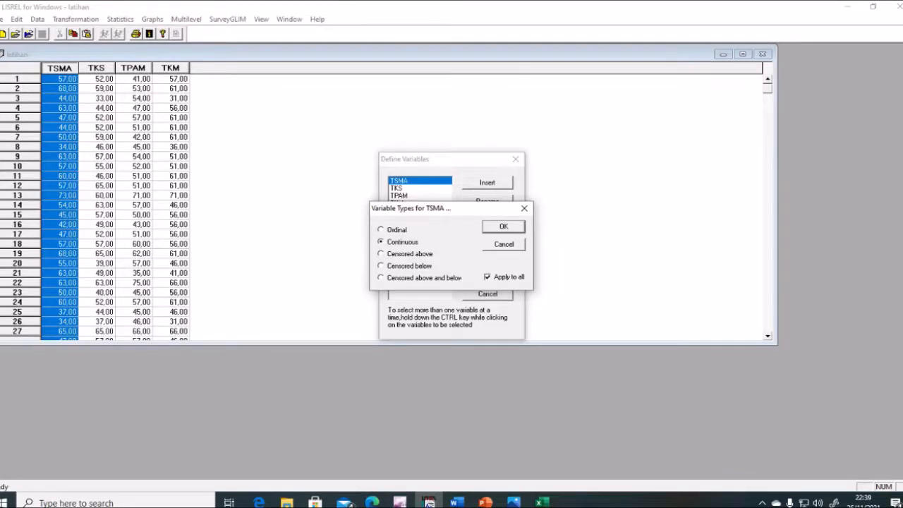
key("Return")
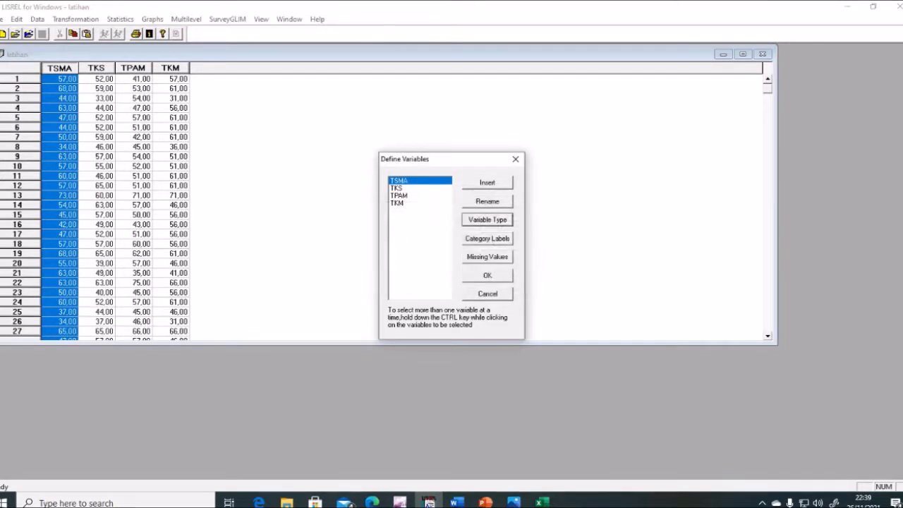
key("Return")
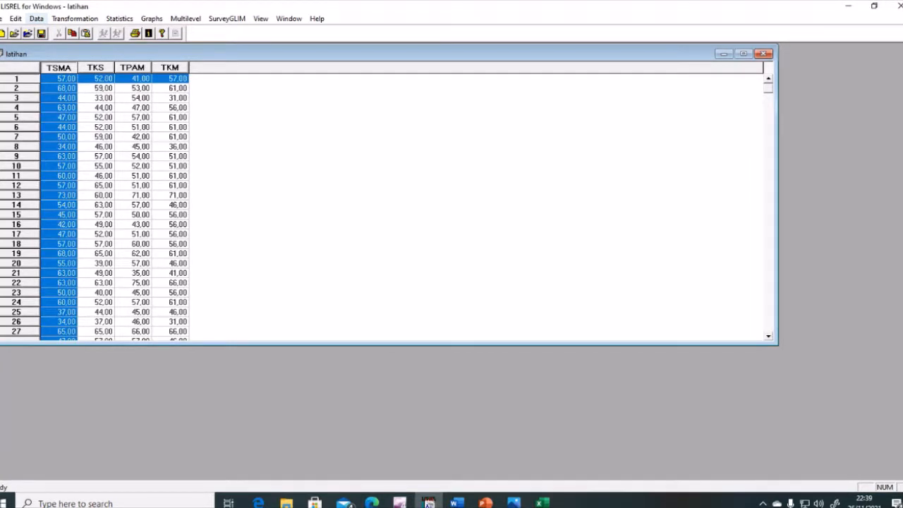
Step: Create a new path diagram and save it as latihan in the Desktop's Latihanlisrel folder
left_click(2, 19)
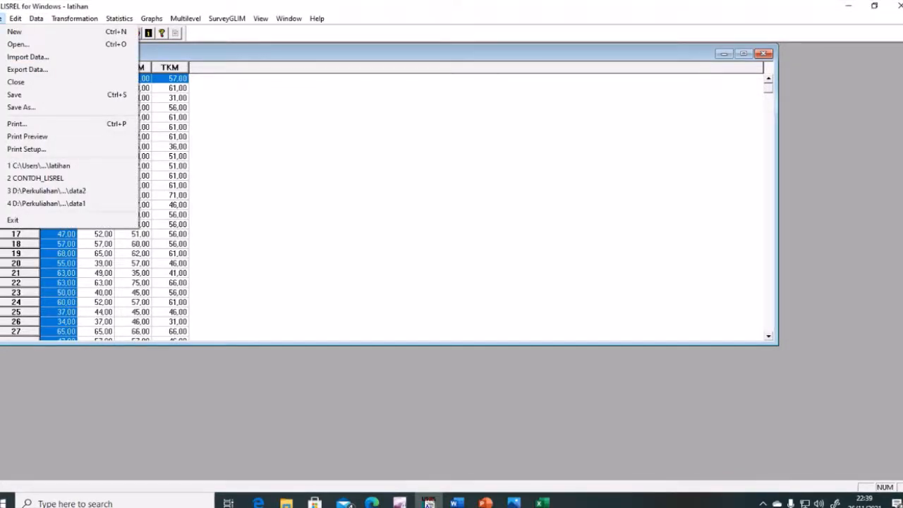
left_click(15, 32)
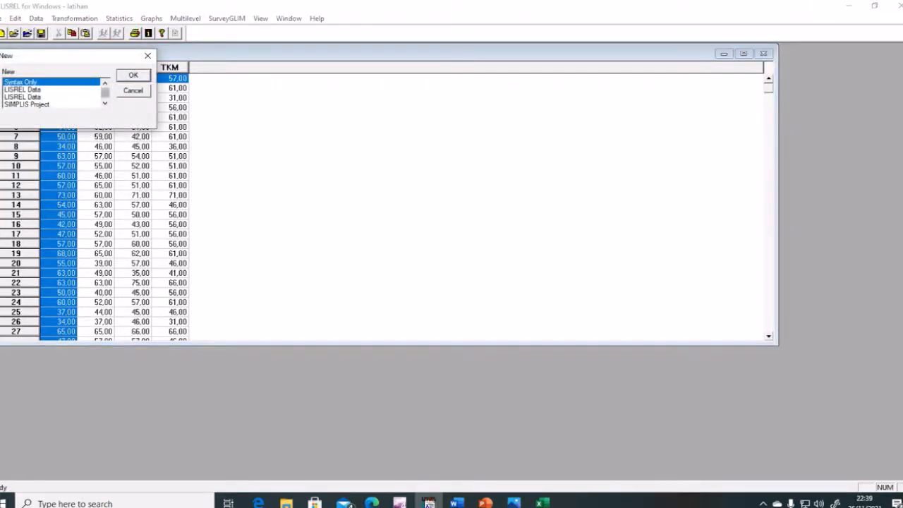
scroll(53, 93, "down", 2)
left_click(22, 104)
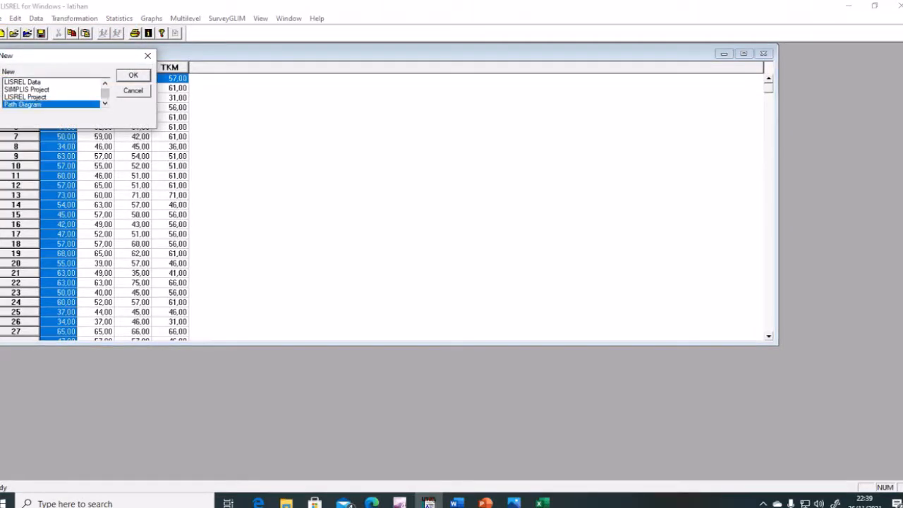
key("Return")
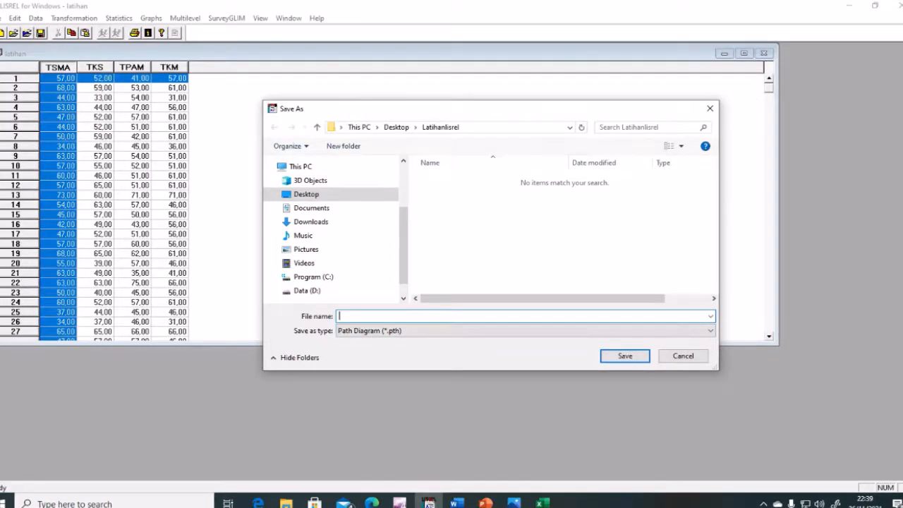
type("latiha")
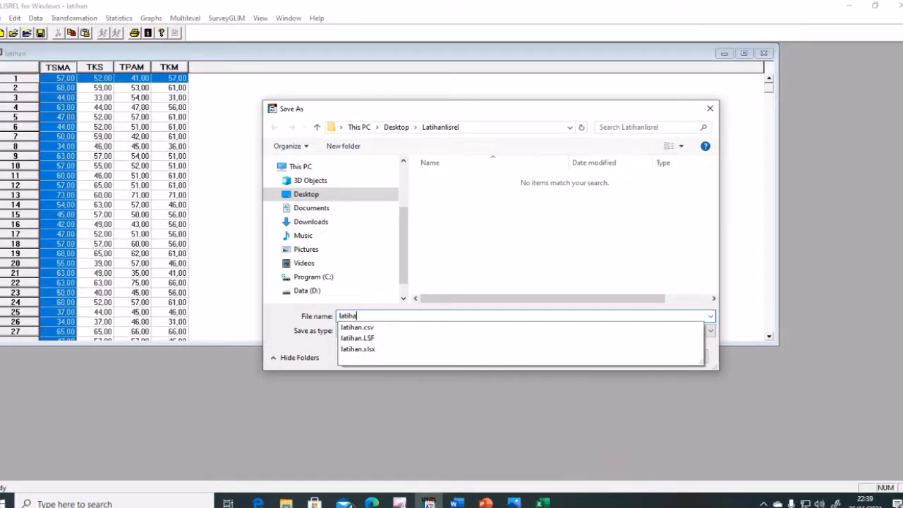
type("n")
key("Return")
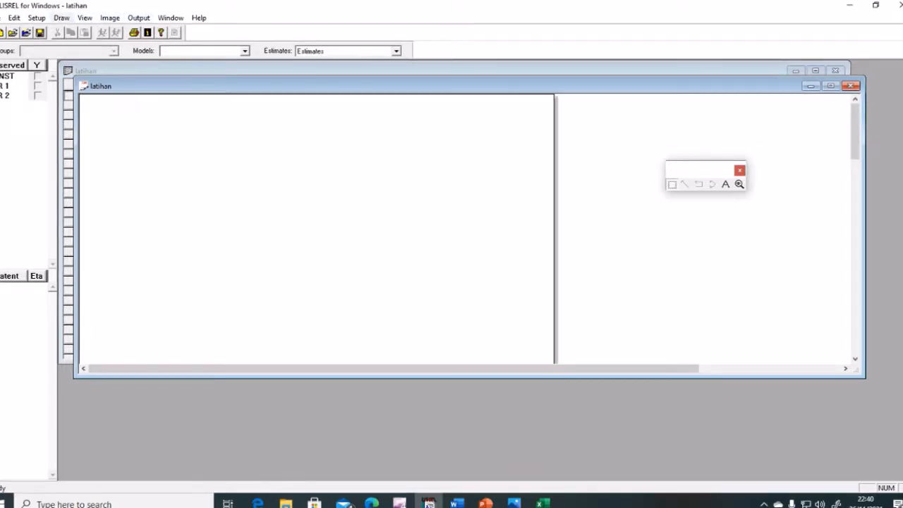
Step: Start adding observed variables to the path diagram, with LISREL System File as the source to read from
left_click(36, 18)
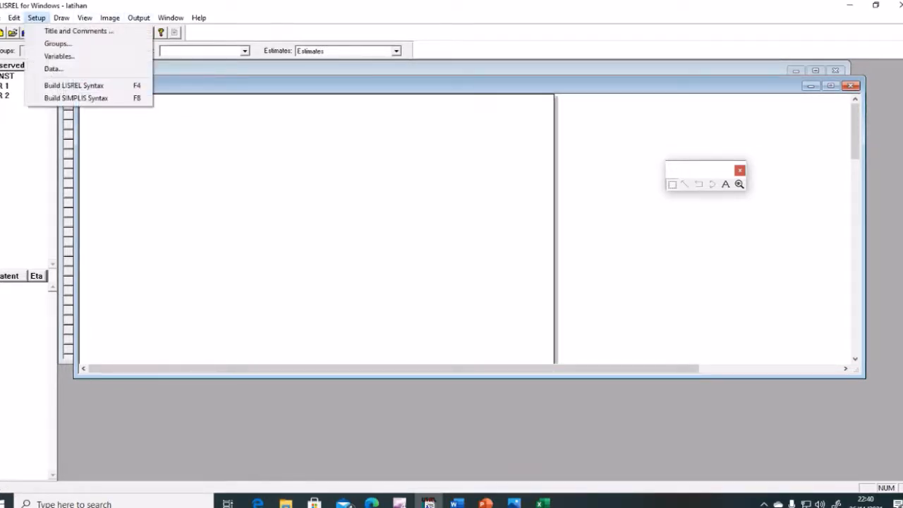
left_click(43, 55)
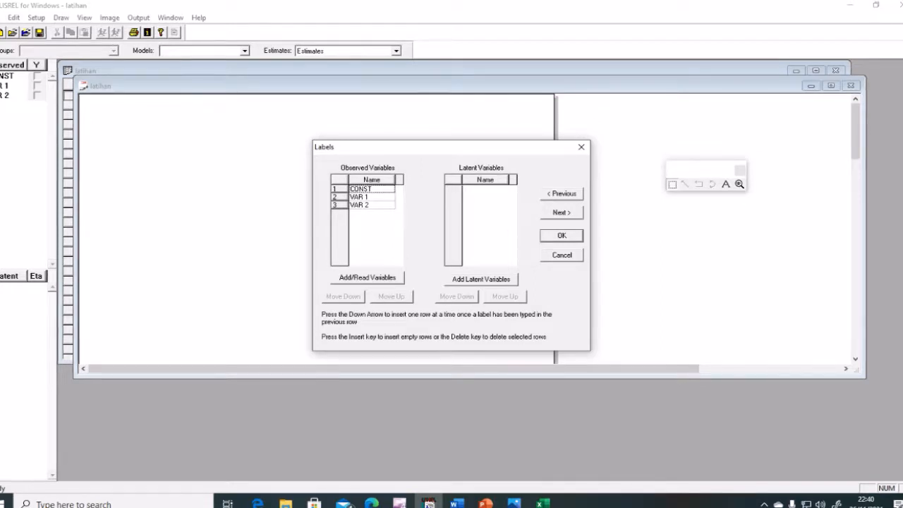
left_click(367, 277)
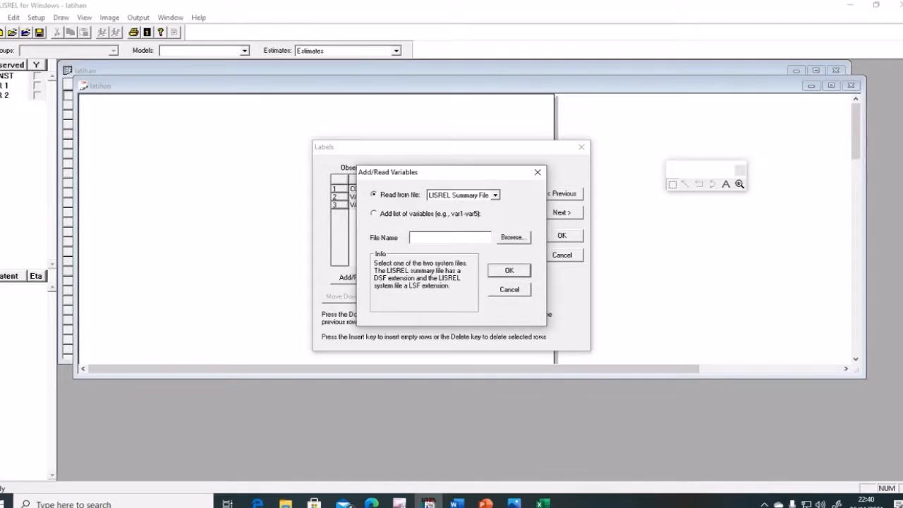
left_click(495, 194)
key("Return")
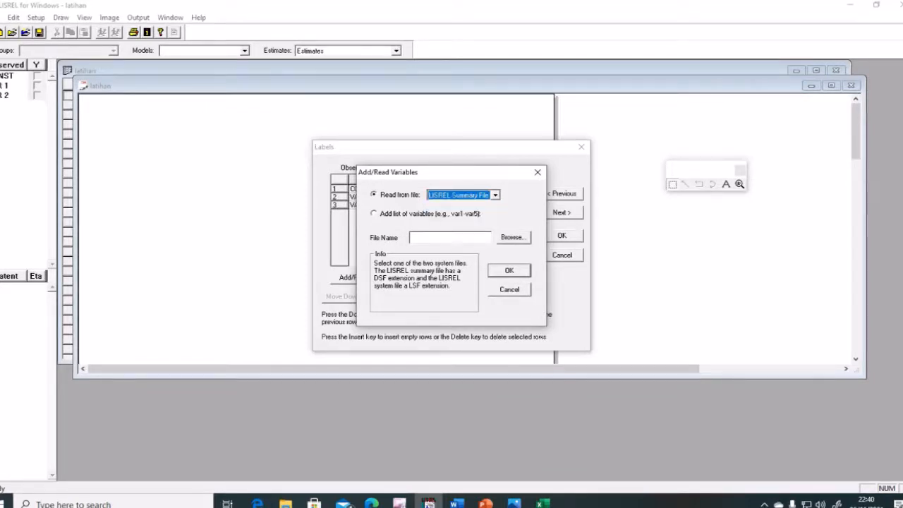
key("alt+Down")
key("Down")
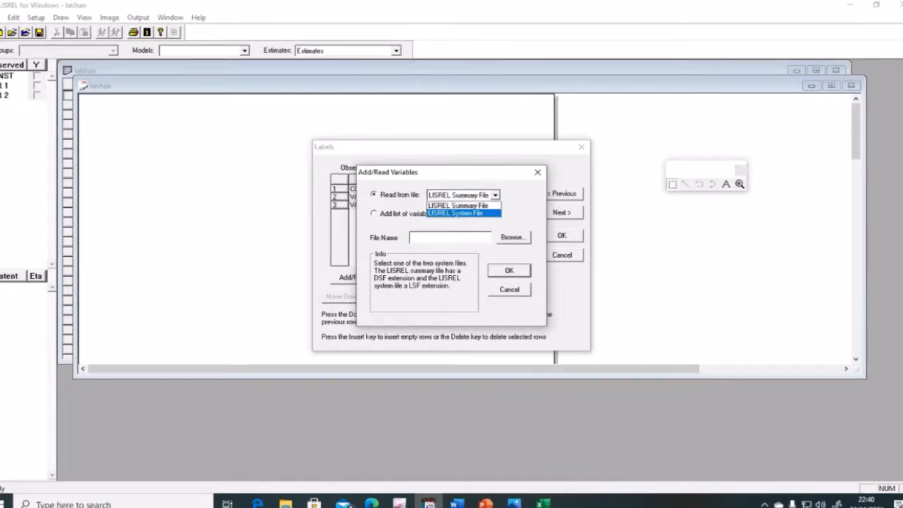
key("Return")
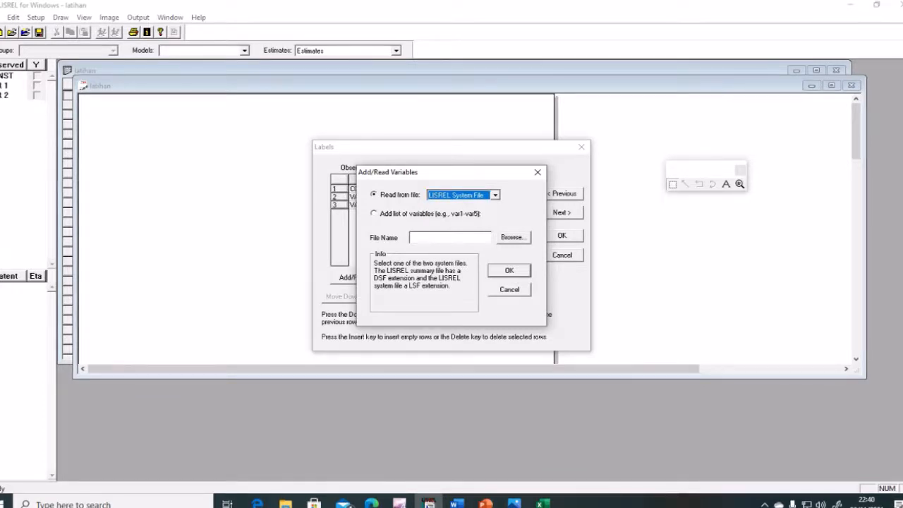
left_click(374, 214)
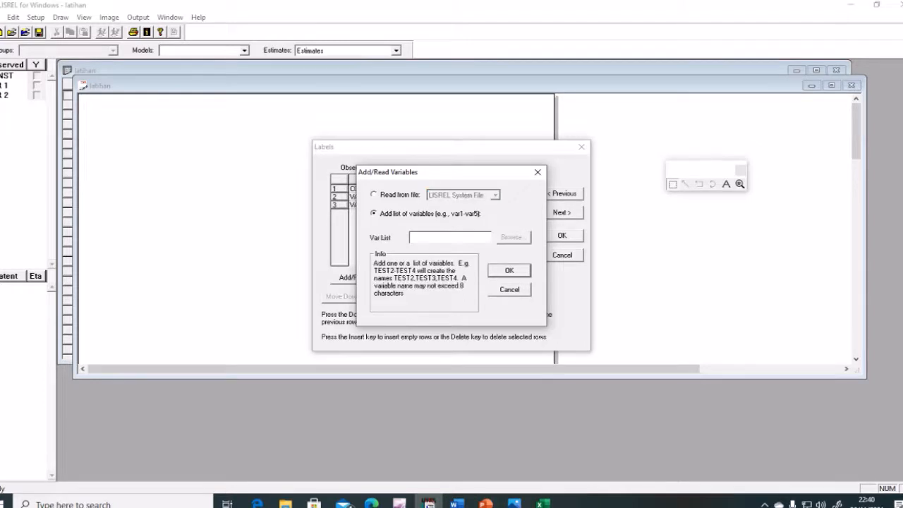
left_click(374, 194)
Step: Read the observed variables from the latihan LISREL system file in the Desktop's Latihanlisrel folder
left_click(511, 237)
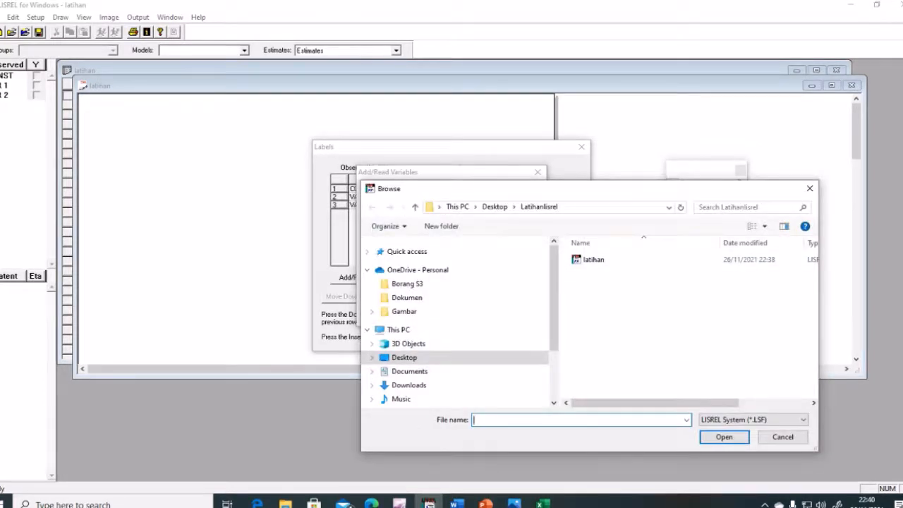
left_click_drag(621, 189, 573, 189)
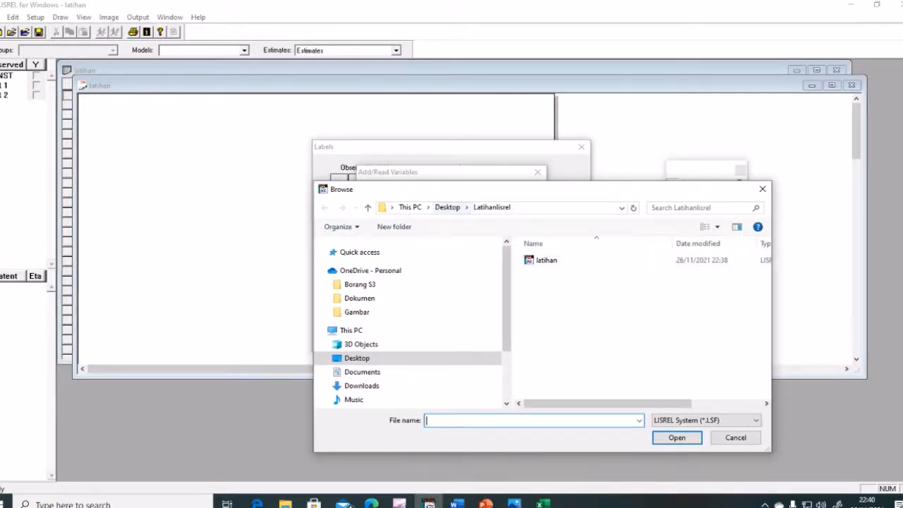
mouse_move(605, 403)
left_mouse_down()
mouse_move(676, 403)
mouse_move(606, 403)
left_mouse_up()
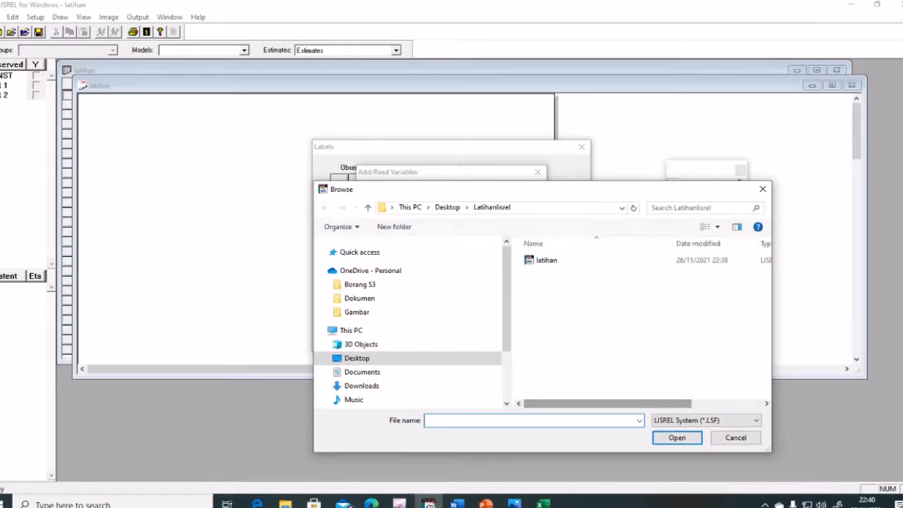
left_click(547, 261)
left_click(677, 437)
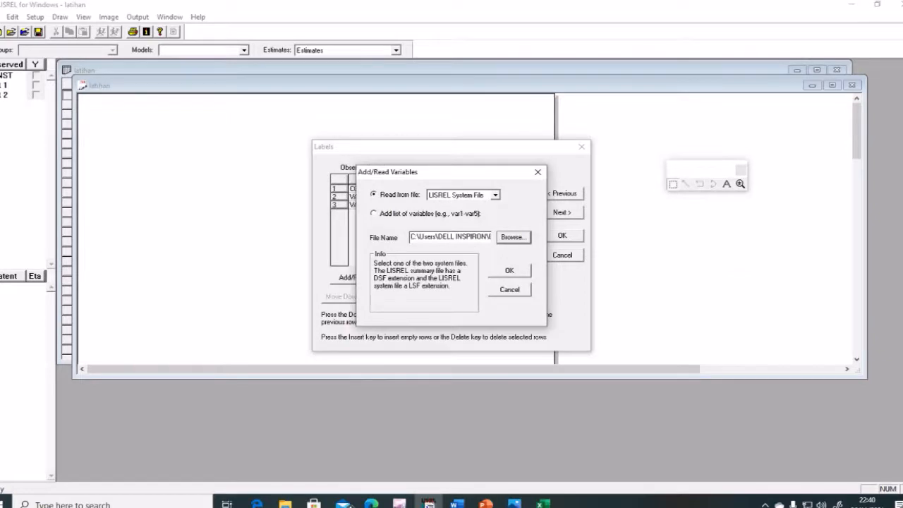
left_click(509, 270)
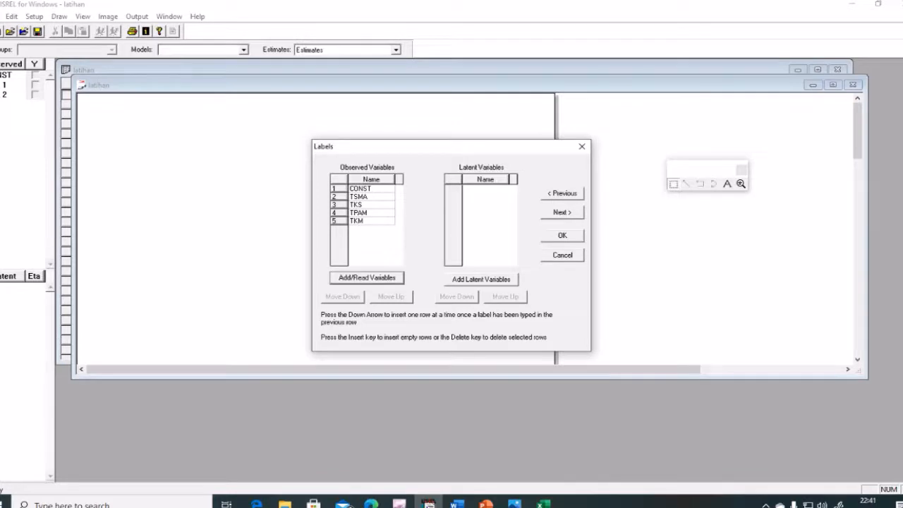
Step: Continue to the data setup, set the number of observations to 200, and accept the settings
left_click(563, 212)
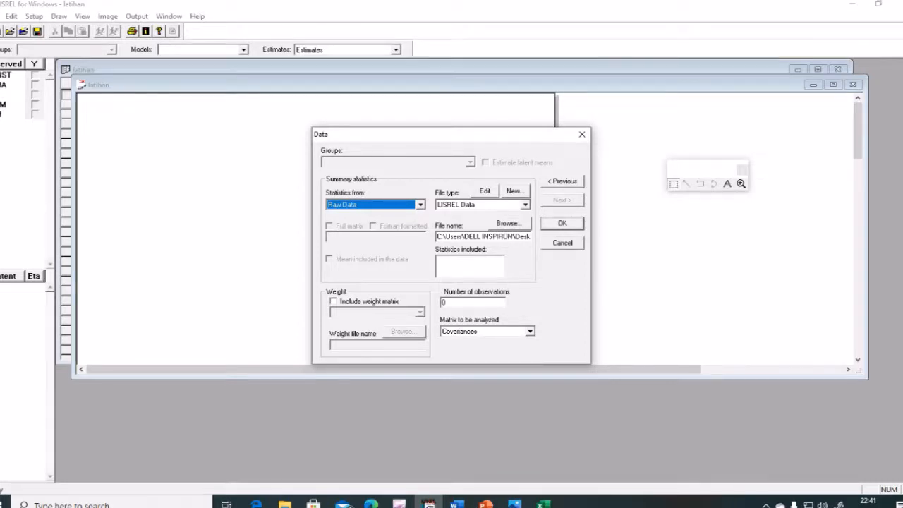
left_click(473, 302)
key("BackSpace")
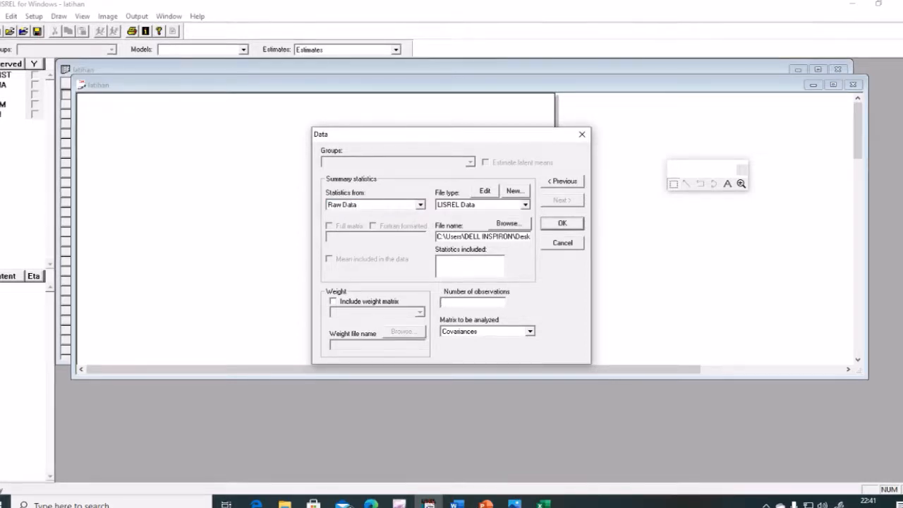
type("200")
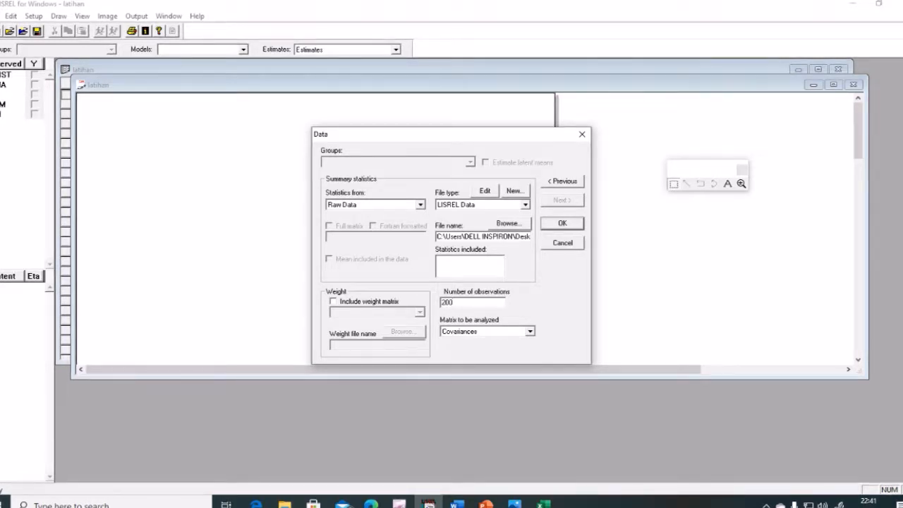
key("Return")
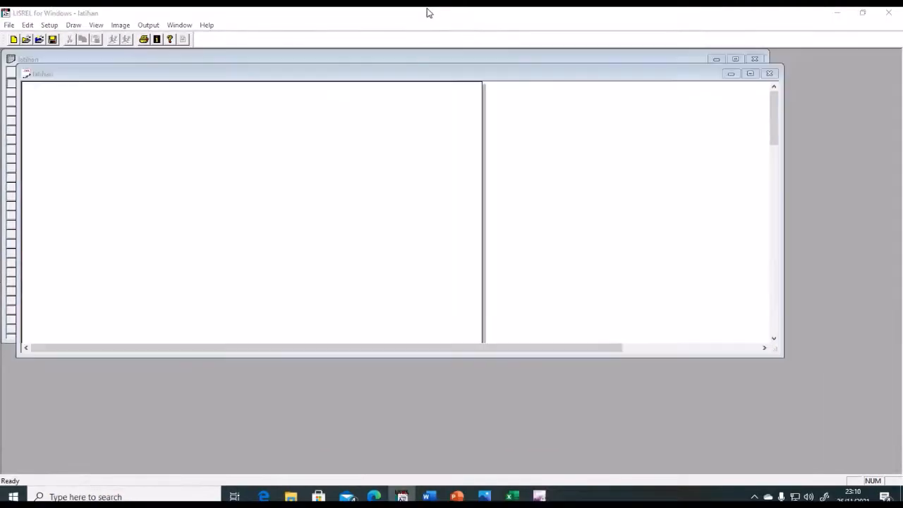
Step: Switch to PowerPoint and examine the variable relationships on the Hubungan Antar Variabel slide
mouse_move(458, 497)
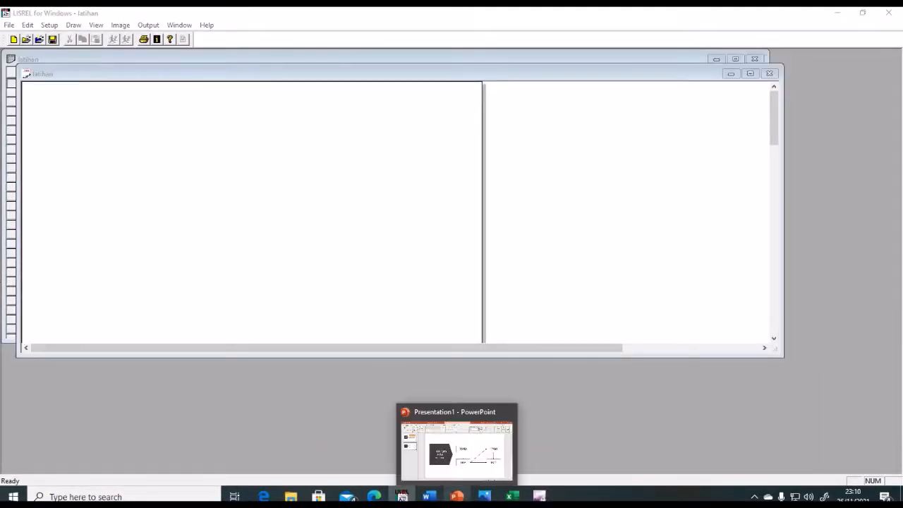
left_click(466, 452)
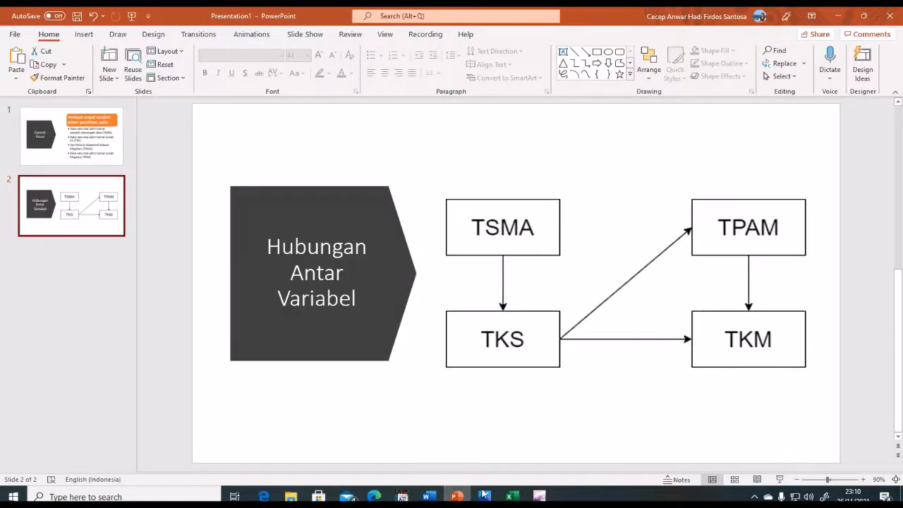
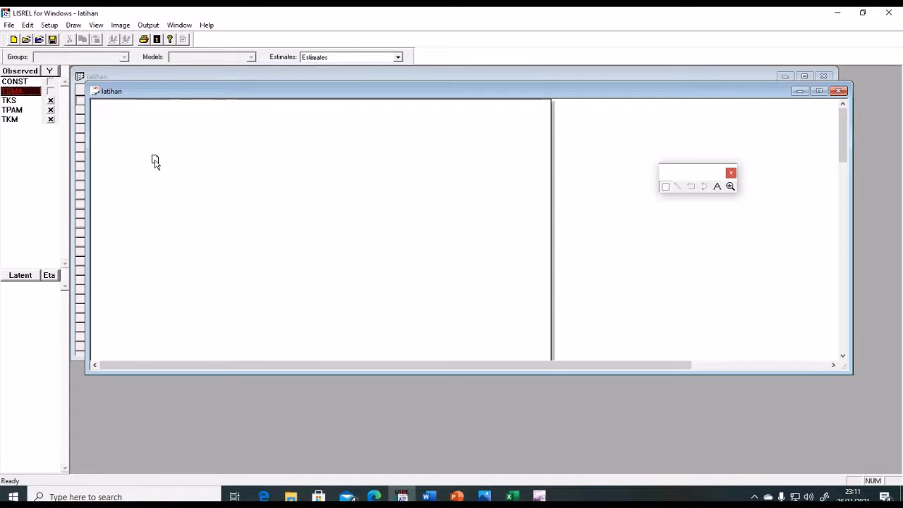
Step: Place the observed variables TSMA above TKS and, in a second column, TPAM above TKM in the path diagram
left_click_drag(17, 101, 154, 210)
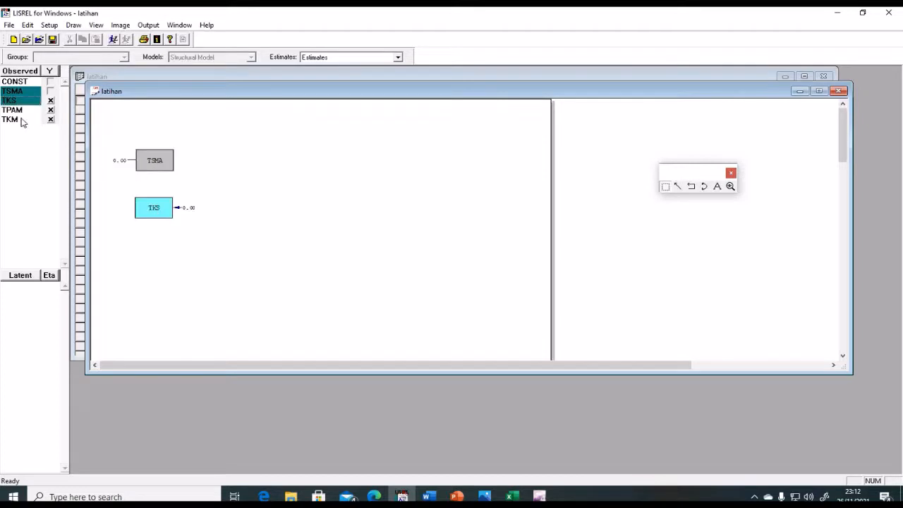
left_click_drag(21, 120, 277, 161)
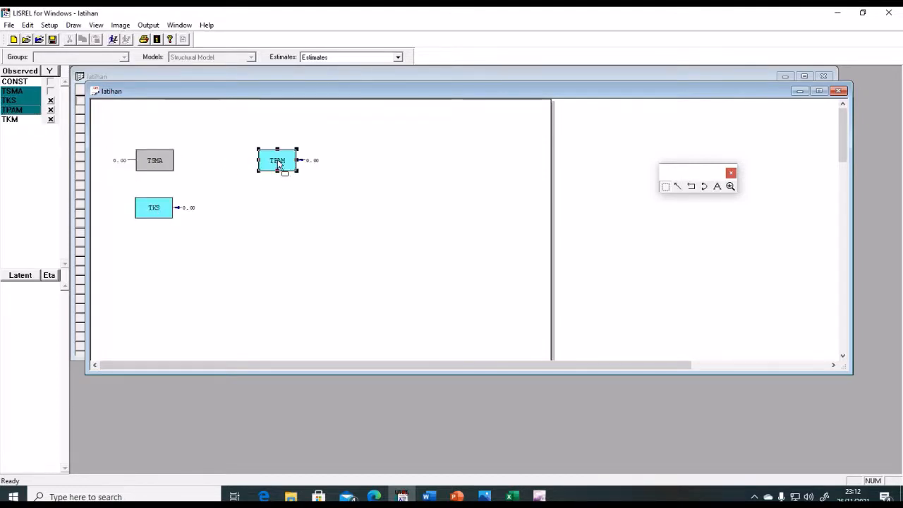
left_click_drag(18, 123, 278, 210)
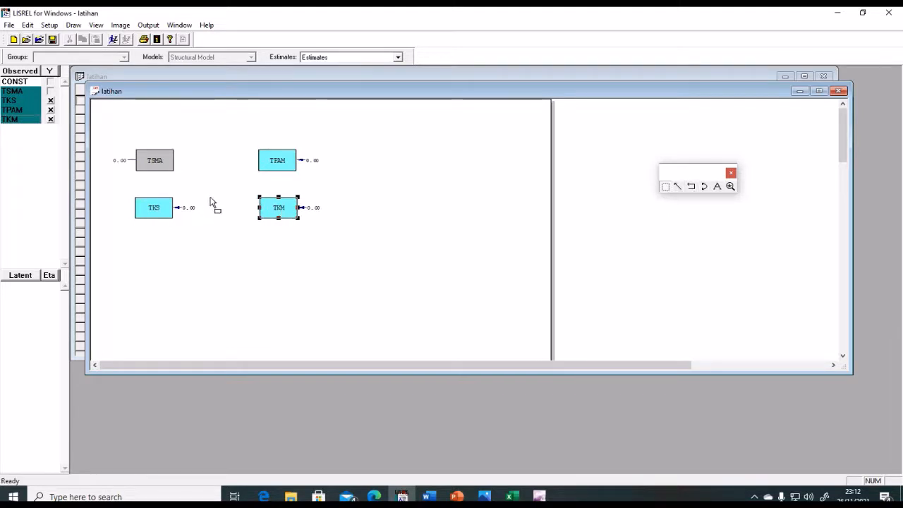
Step: Draw one-way paths from TSMA to TKS, TKS to TPAM, TKS to TKM, and TPAM to TKM
left_click(679, 187)
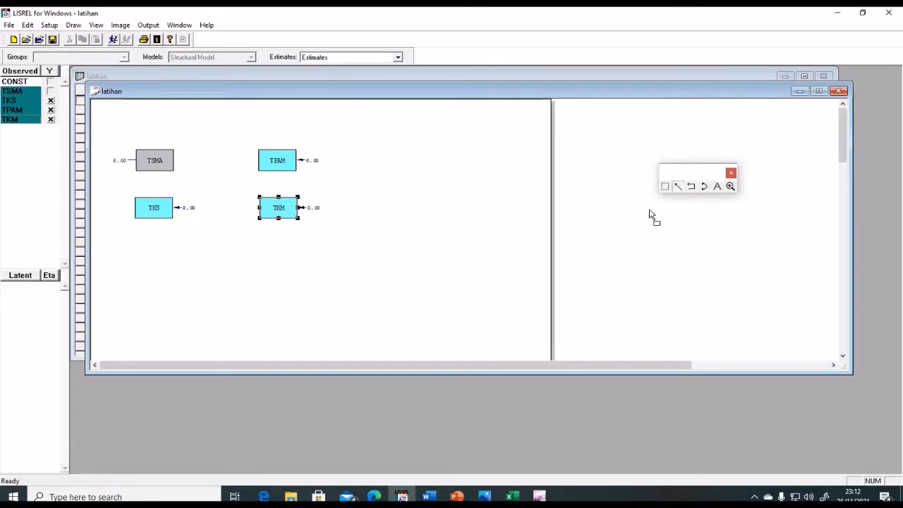
mouse_move(154, 159)
left_mouse_down()
mouse_move(156, 210)
mouse_move(202, 203)
mouse_move(266, 164)
left_mouse_up()
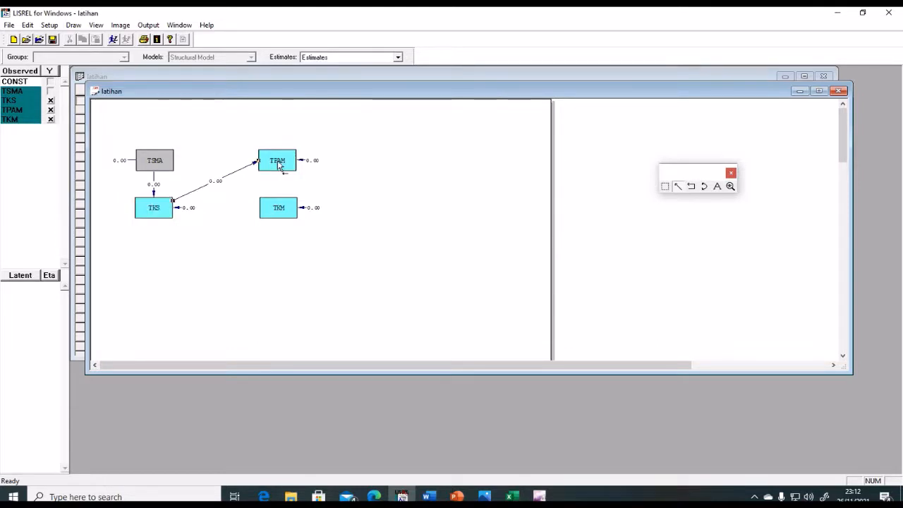
left_click_drag(156, 208, 281, 206)
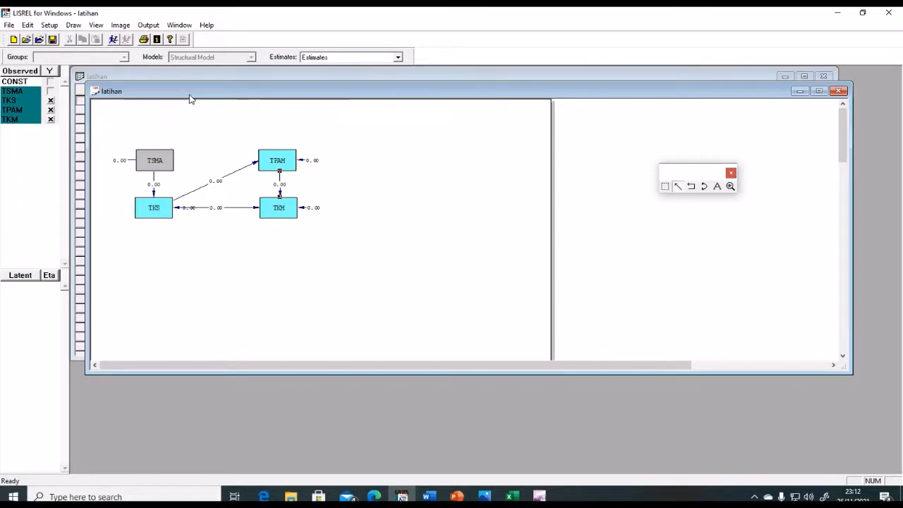
Step: Configure the LISREL outputs with Maximum Likelihood estimation, and include Total Effects and Indirect Effects plus the Standardized Solution in the printout
left_click(150, 28)
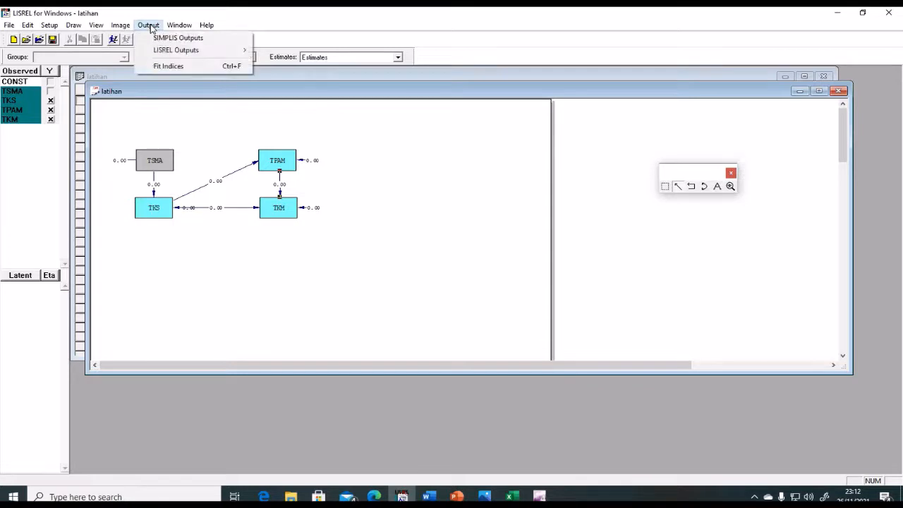
mouse_move(167, 51)
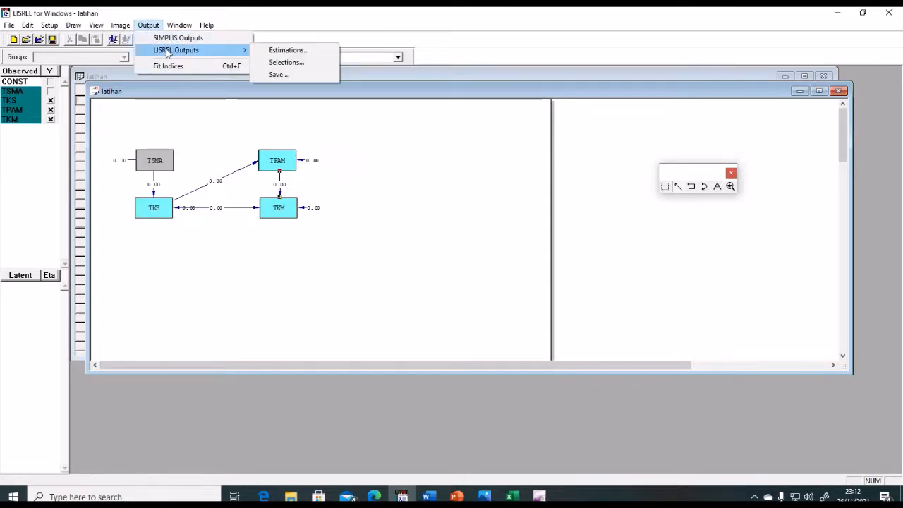
left_click(286, 50)
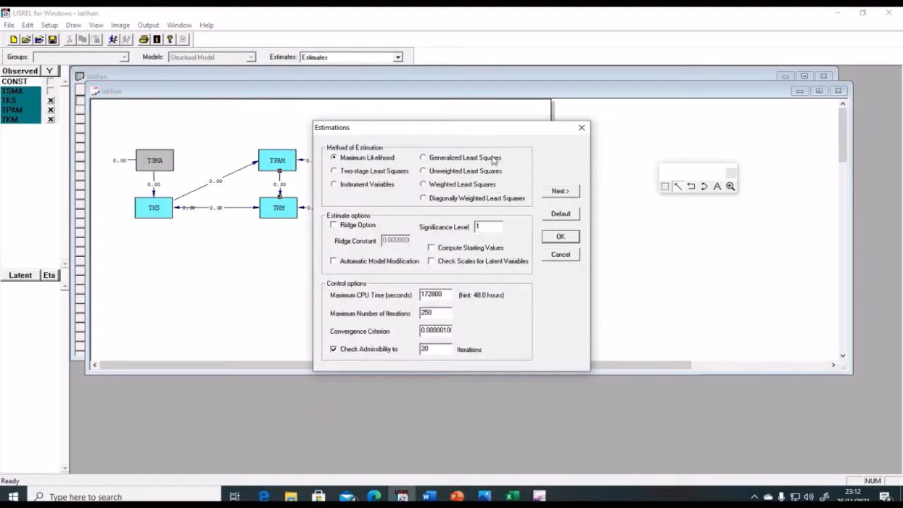
left_click(561, 192)
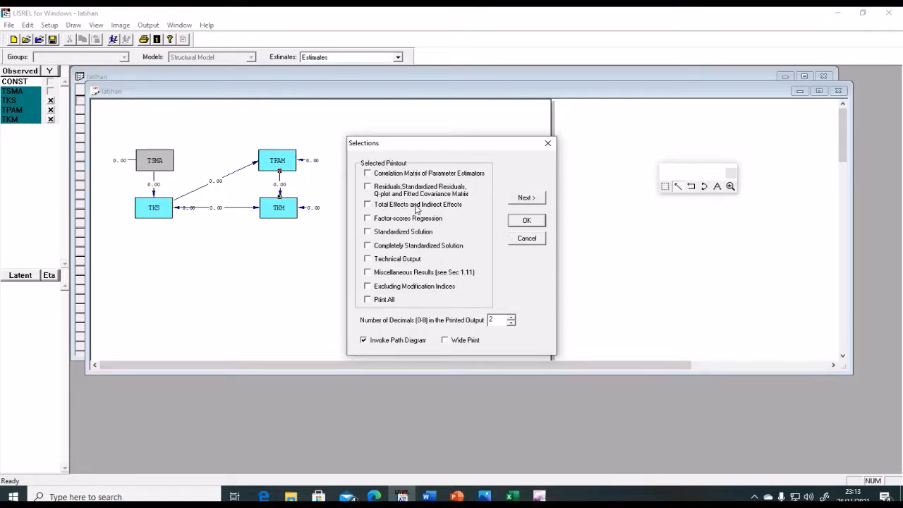
left_click(367, 204)
left_click(527, 221)
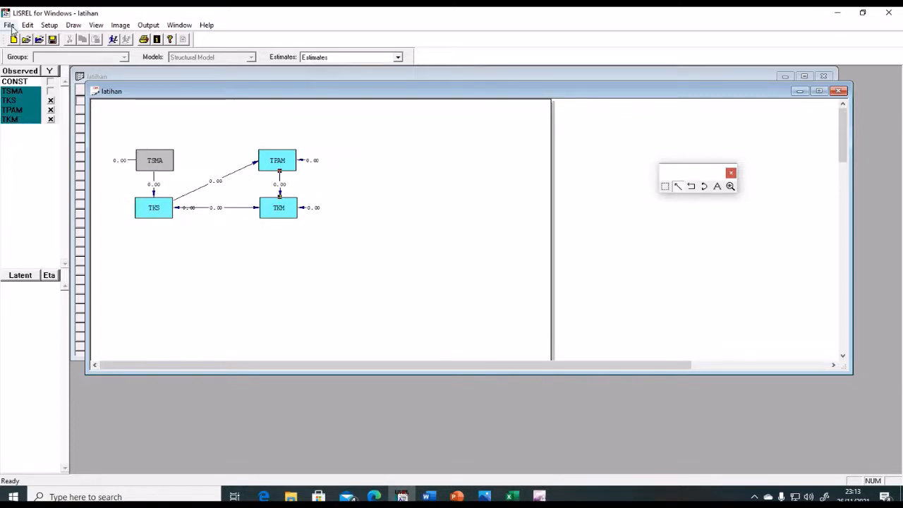
Step: Build the LISREL syntax from the path diagram and run the analysis
left_click(46, 29)
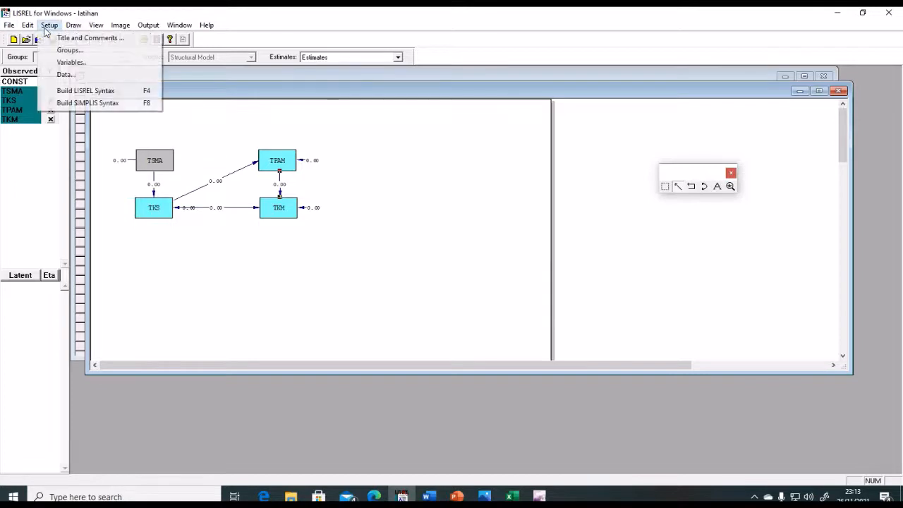
left_click(85, 94)
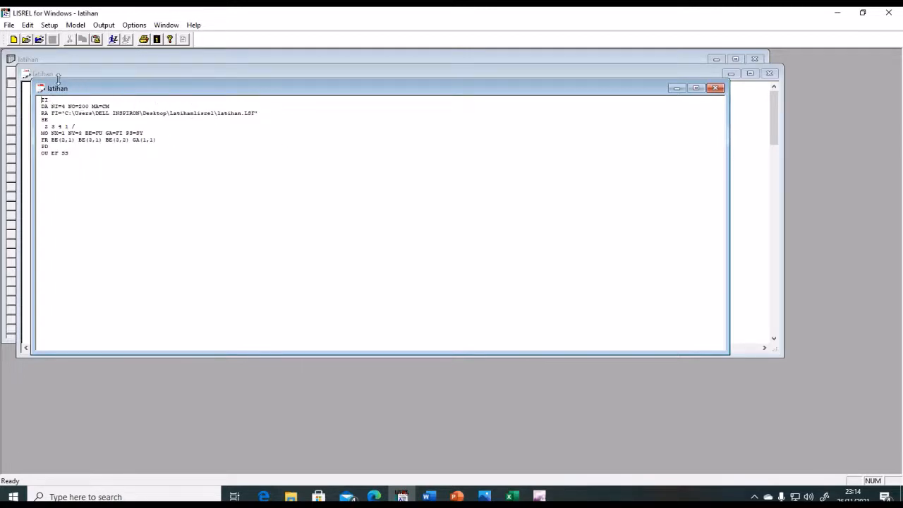
left_click(9, 25)
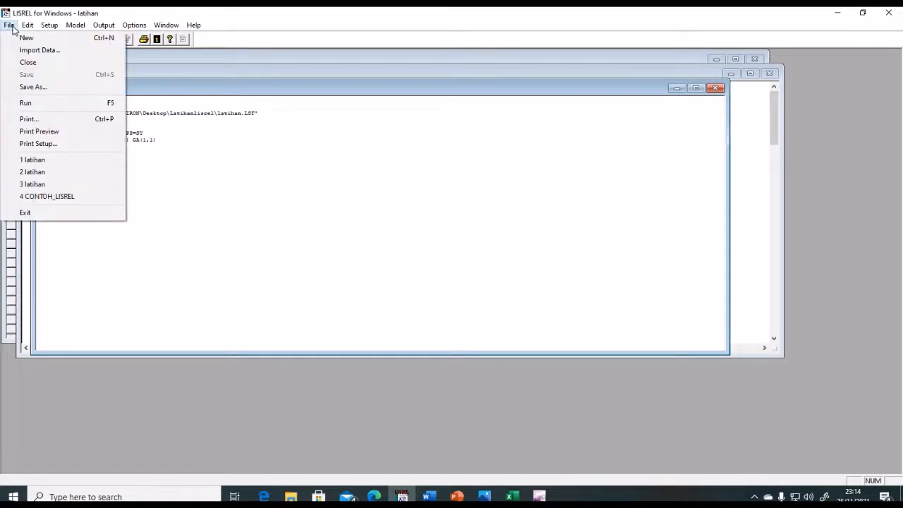
left_click(139, 43)
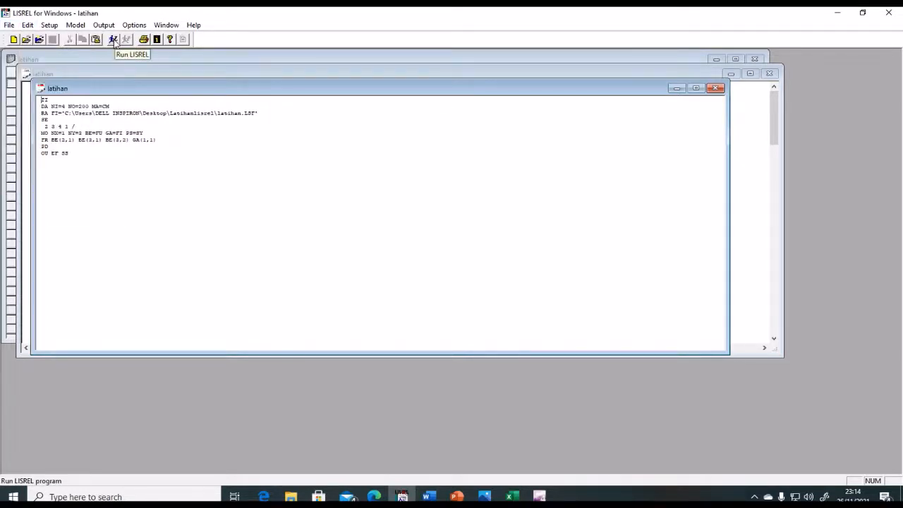
left_click(112, 40)
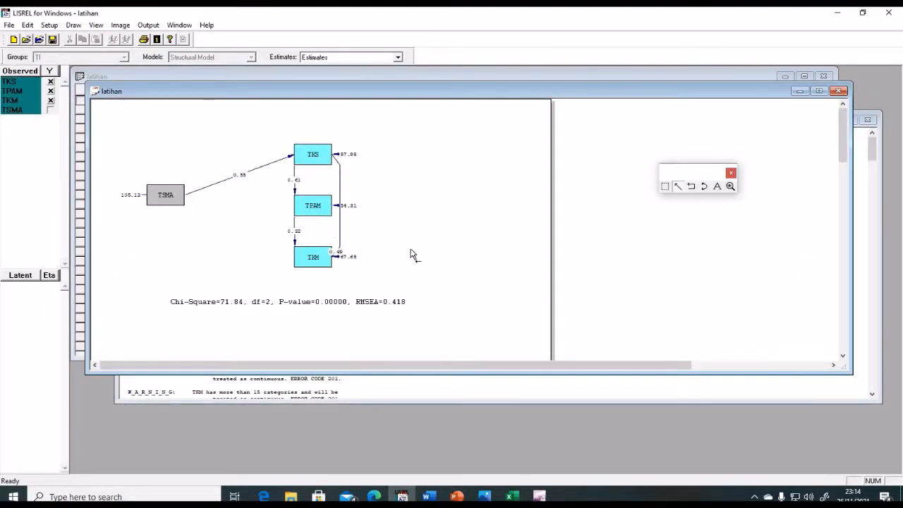
Step: Examine the univariate summary statistics, normality tests, means and standard deviations in the latihan.OUT output
left_click(458, 393)
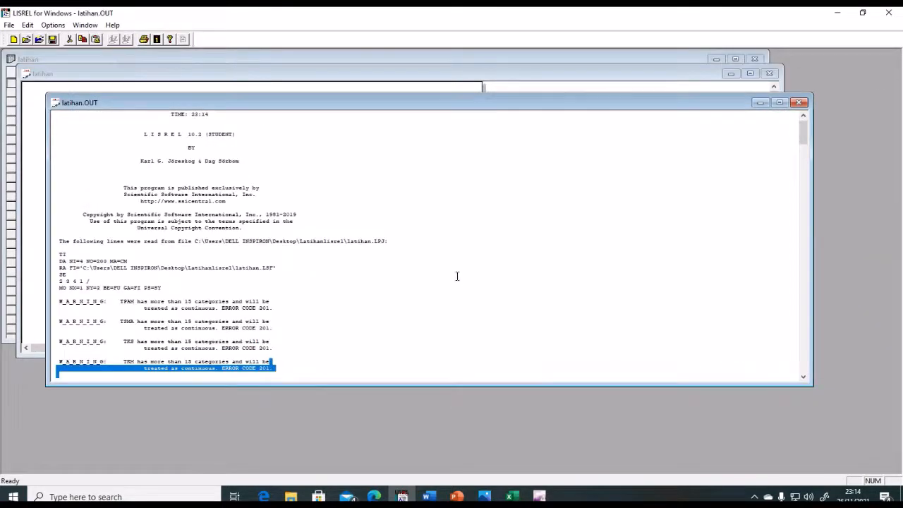
scroll(466, 283, "down", 2)
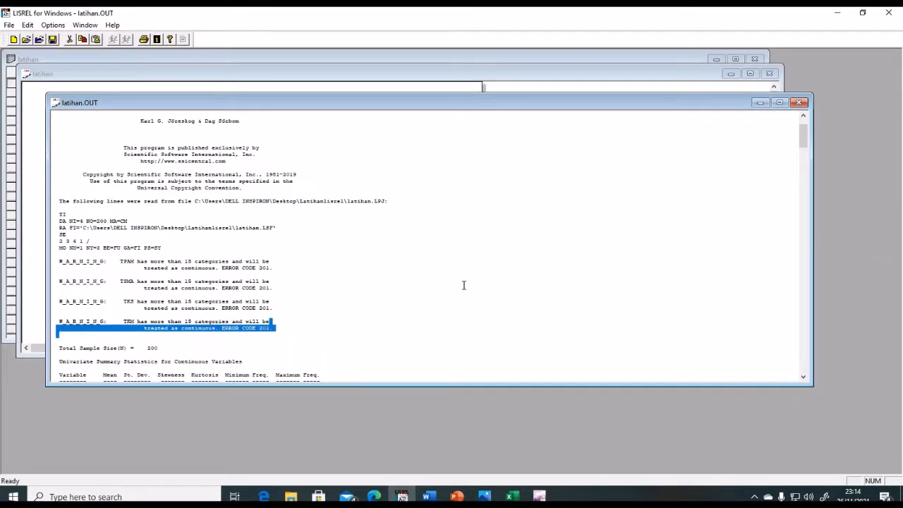
scroll(417, 288, "down", 2)
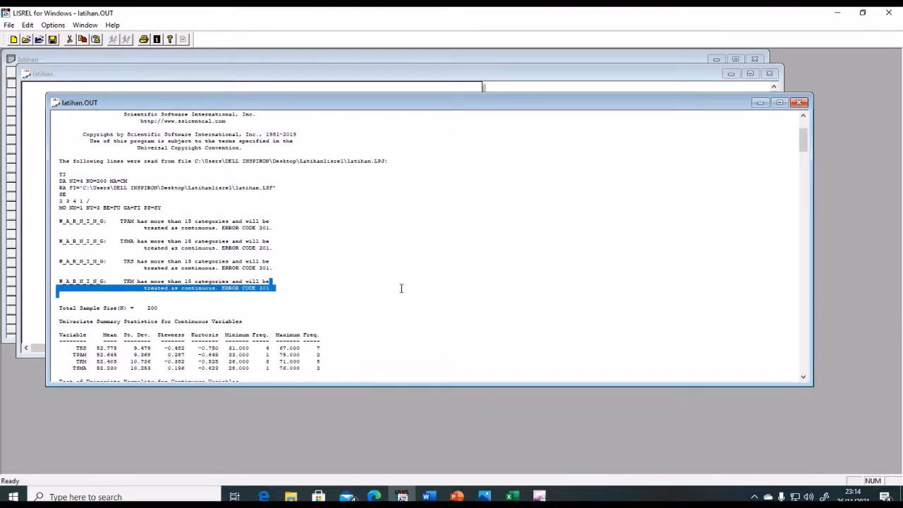
scroll(370, 249, "down", 5)
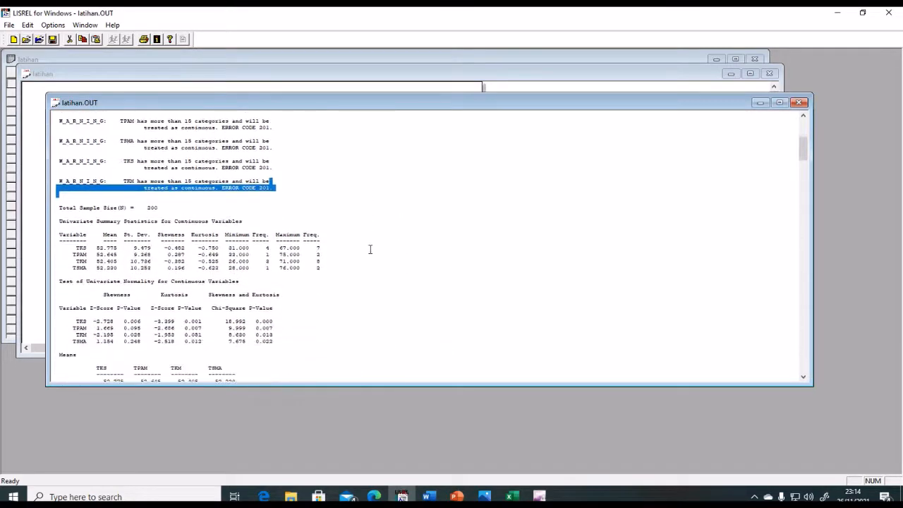
scroll(370, 249, "down", 4)
scroll(370, 250, "up", 6)
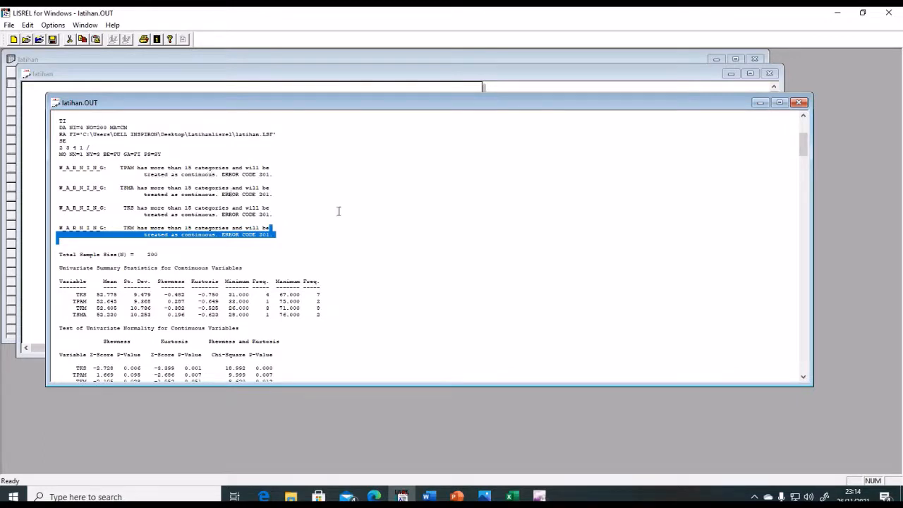
scroll(338, 211, "down", 5)
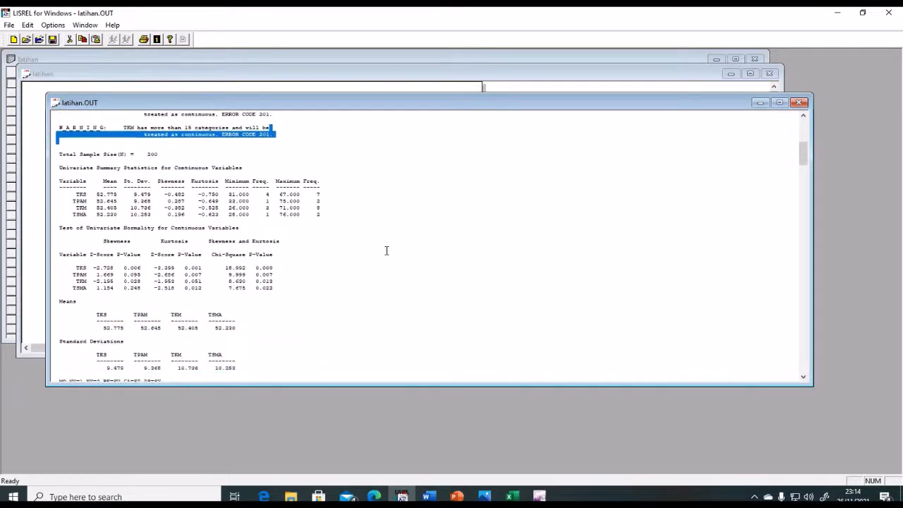
scroll(387, 251, "down", 1)
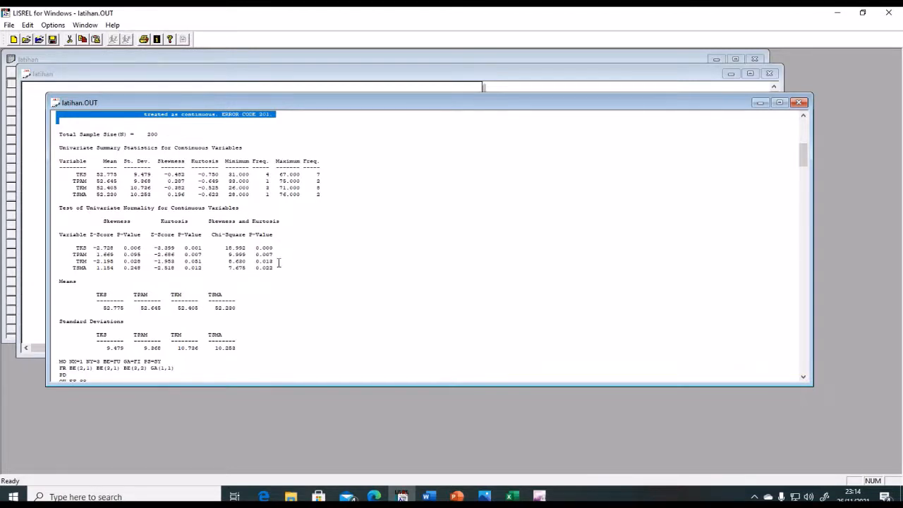
scroll(252, 274, "down", 6)
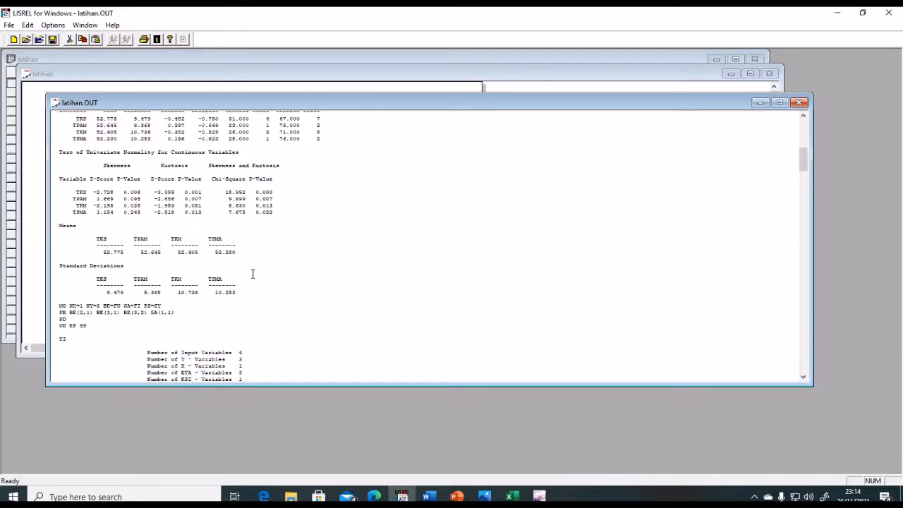
Step: Examine the model syntax, variable counts, covariance matrix and parameter specifications in the latihan.OUT output
scroll(252, 274, "down", 3)
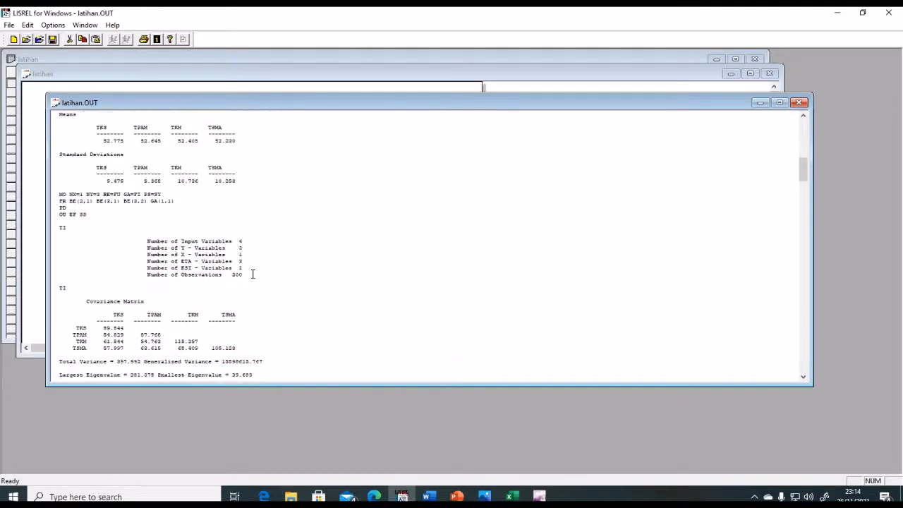
scroll(203, 243, "down", 2)
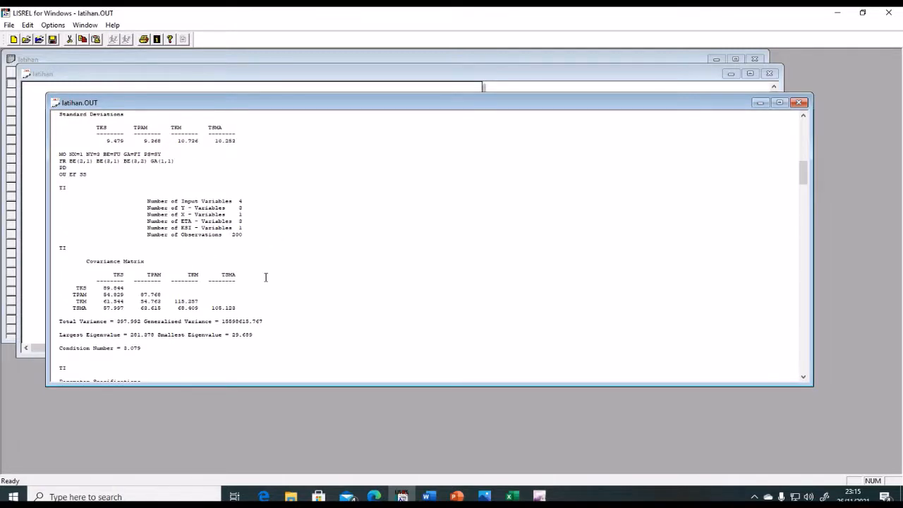
scroll(272, 275, "down", 2)
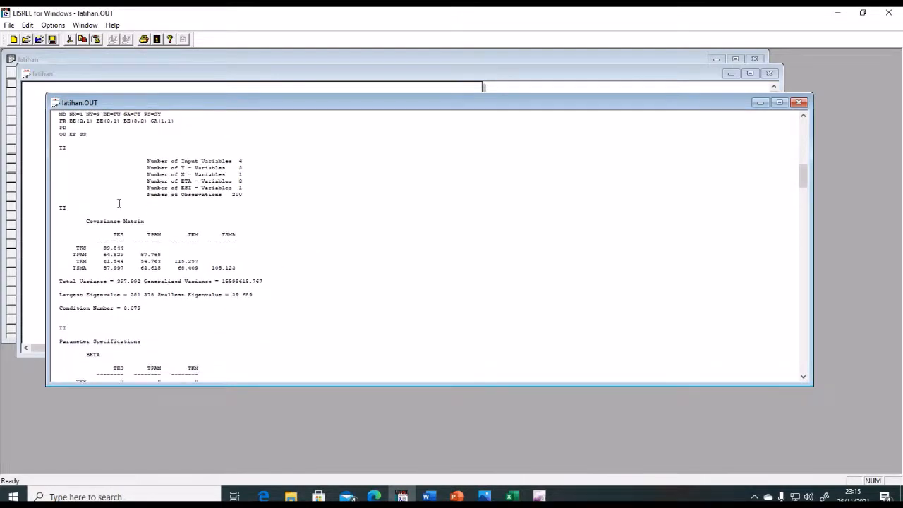
scroll(306, 276, "down", 2)
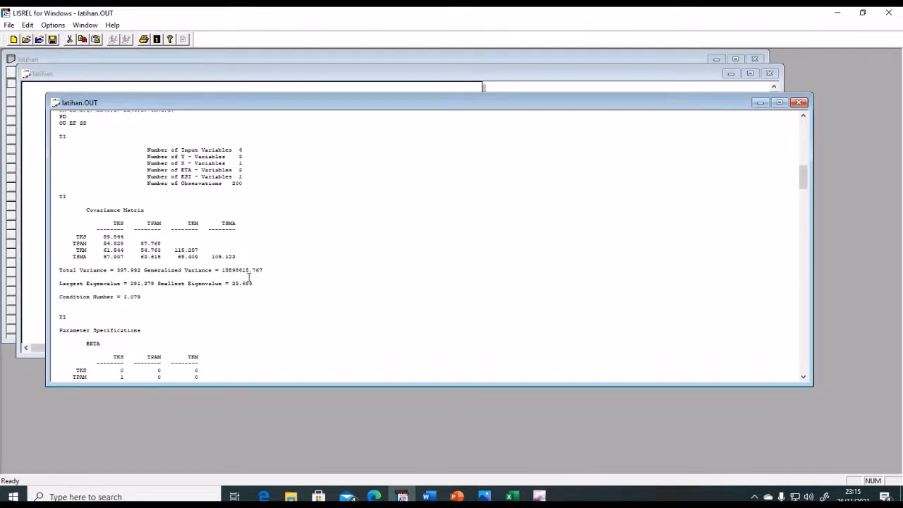
scroll(249, 277, "down", 5)
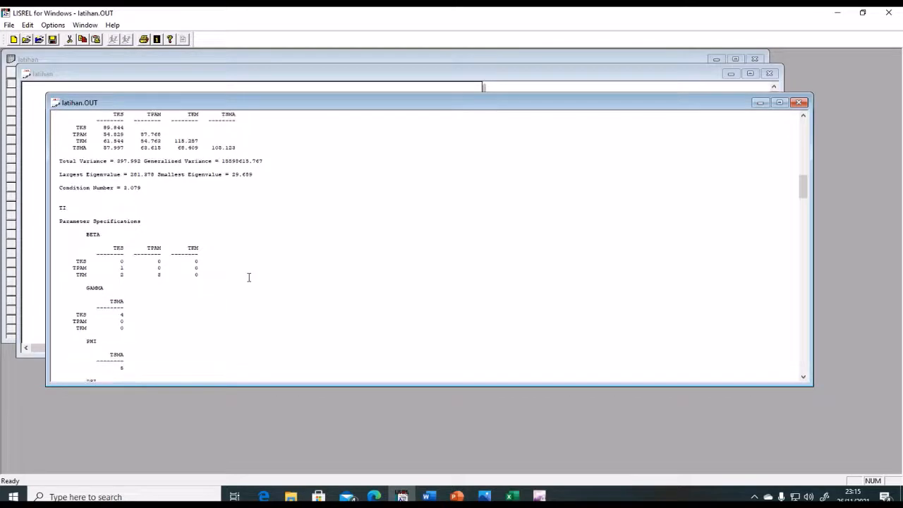
scroll(248, 277, "down", 5)
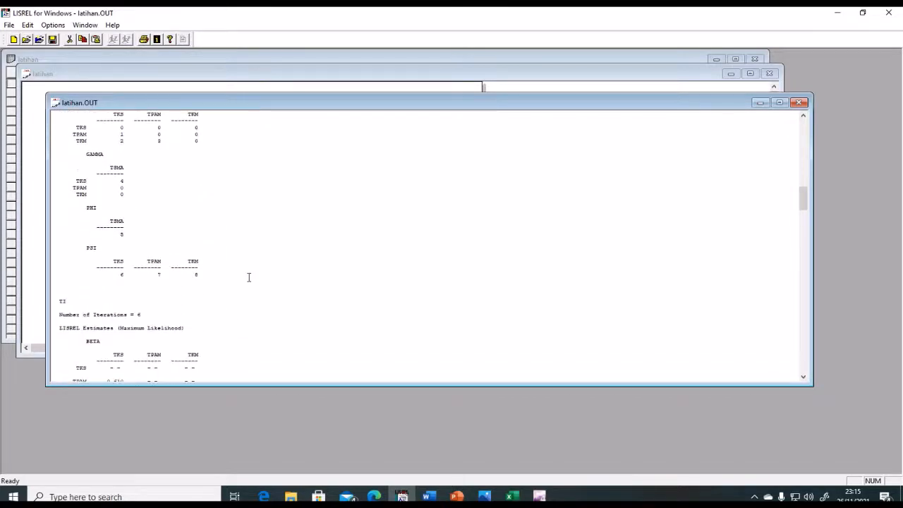
Step: Examine the Maximum Likelihood estimates, squared multiple correlations, reduced form, log-likelihood values and goodness-of-fit statistics
scroll(249, 277, "down", 6)
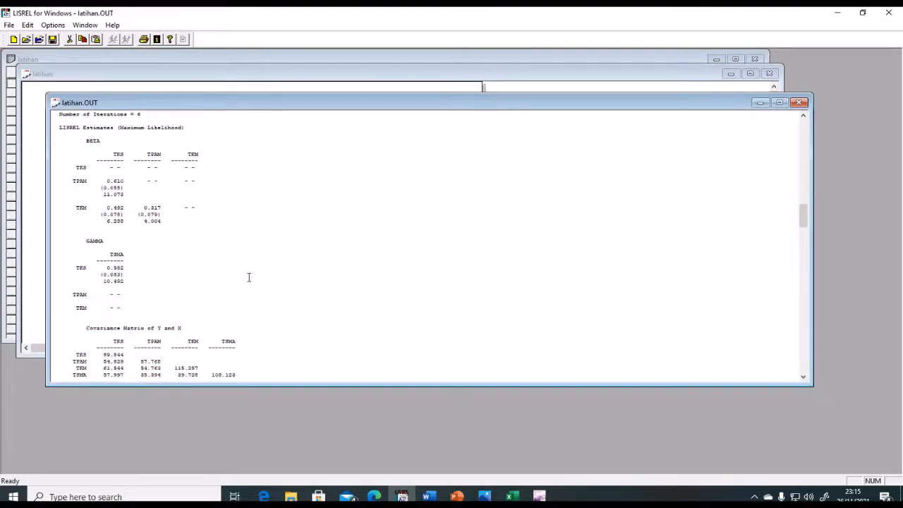
scroll(249, 277, "down", 5)
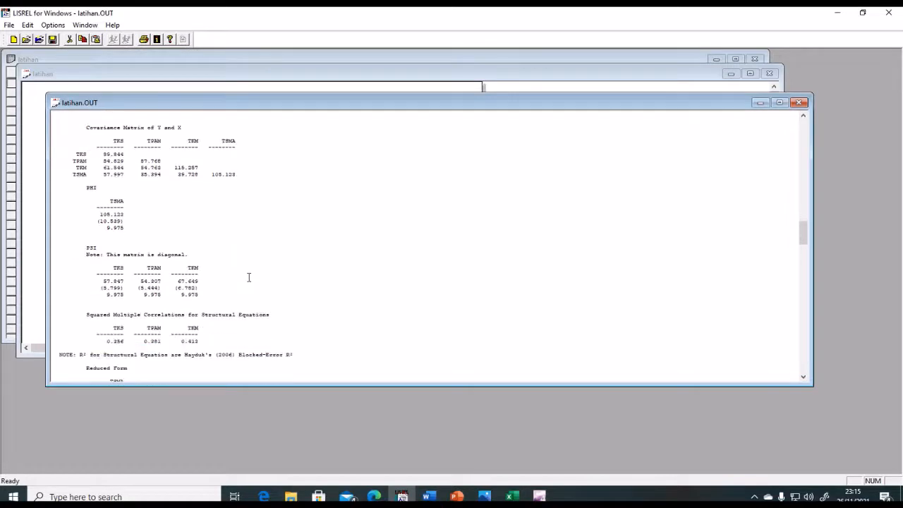
scroll(249, 277, "down", 4)
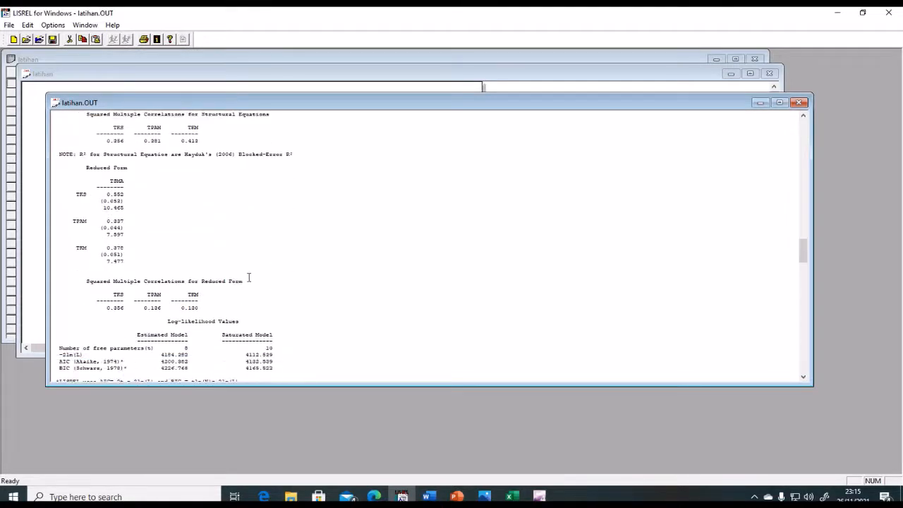
scroll(249, 276, "down", 3)
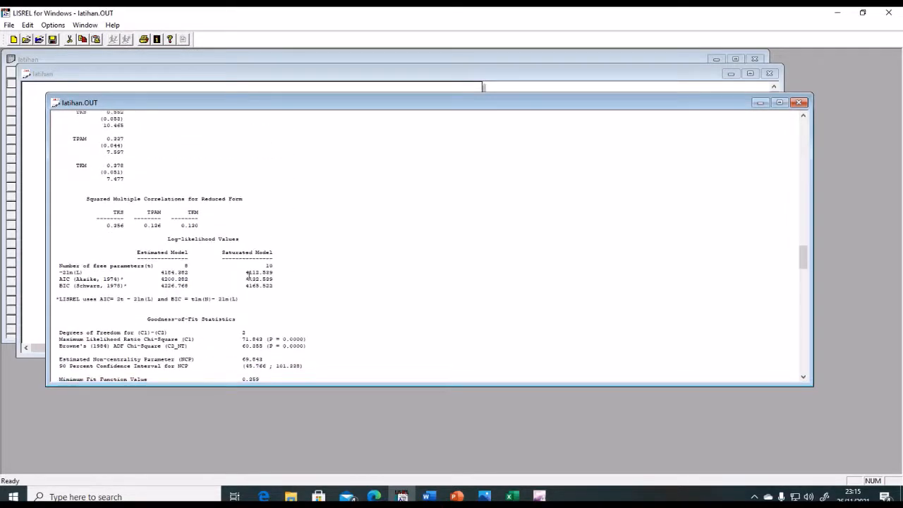
scroll(248, 275, "down", 4)
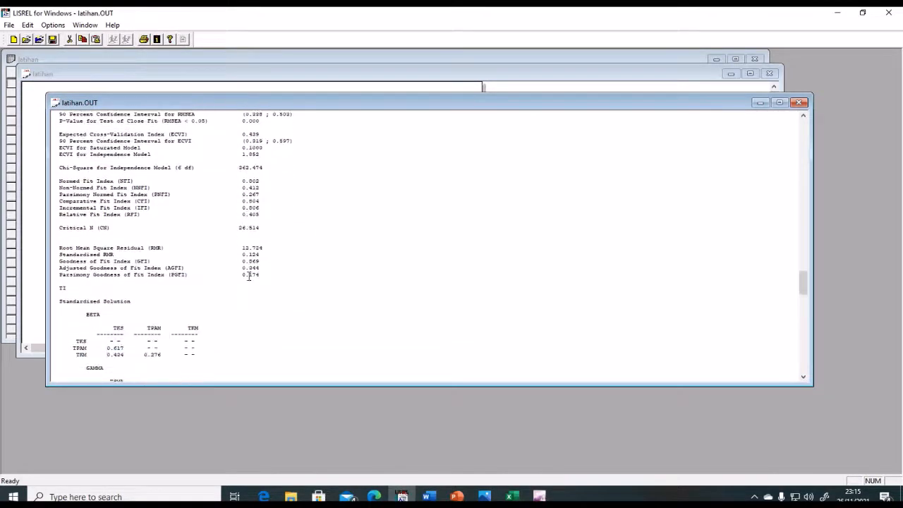
Step: Examine the Standardized Solution and the total and indirect effects, including their standardized versions, through the end of the output
scroll(248, 277, "down", 3)
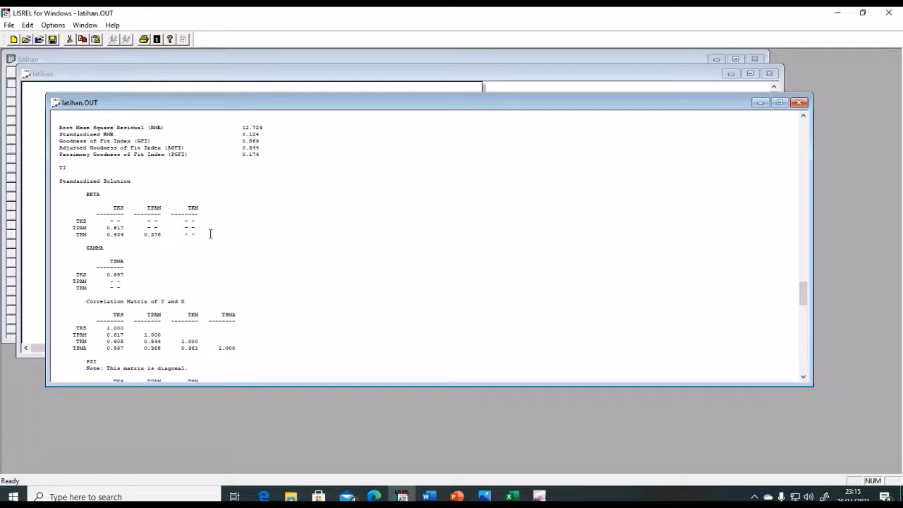
scroll(209, 254, "up", 1)
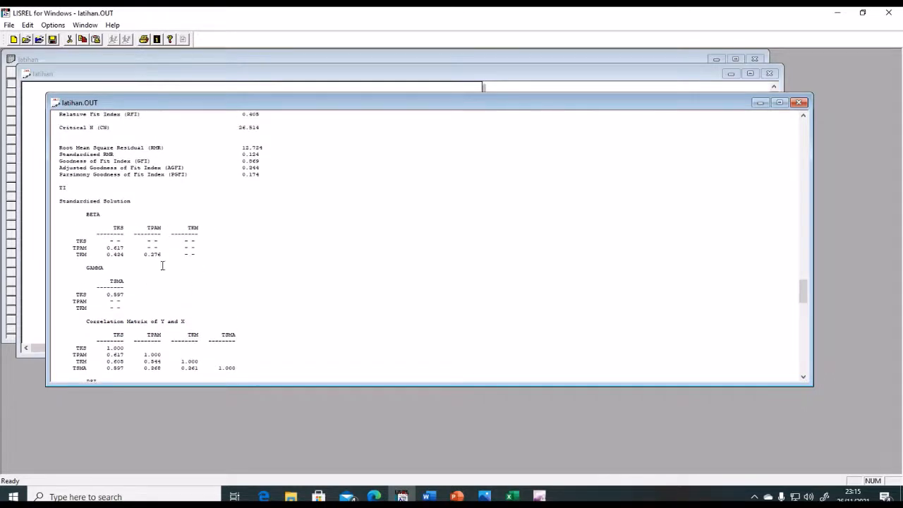
scroll(174, 293, "down", 3)
scroll(208, 302, "down", 3)
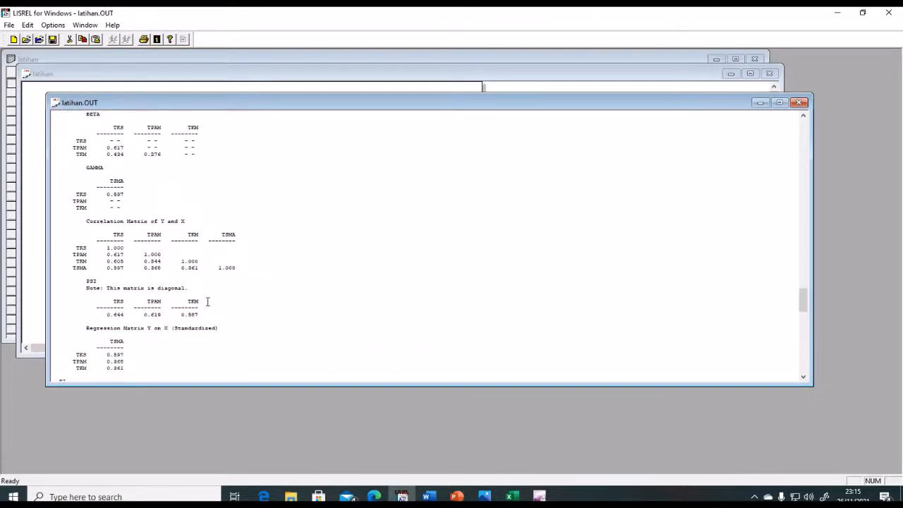
scroll(208, 305, "down", 3)
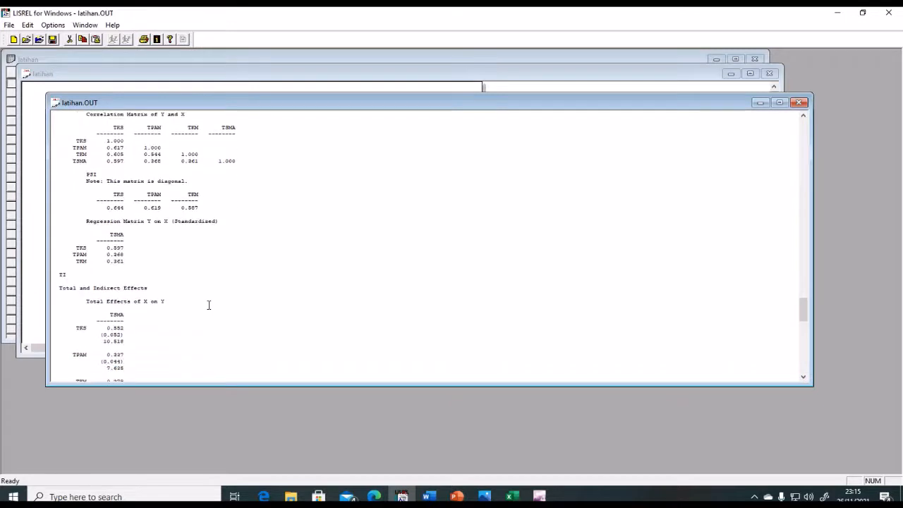
scroll(178, 246, "down", 1)
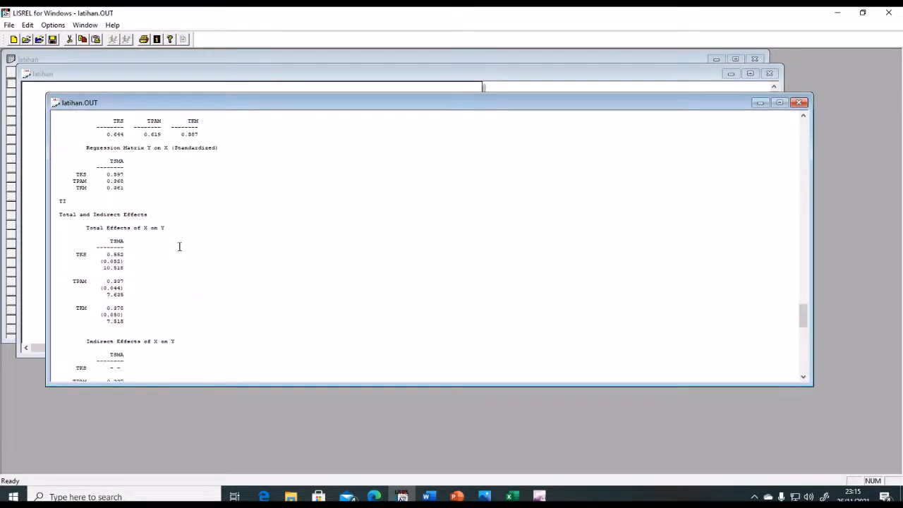
scroll(180, 246, "down", 2)
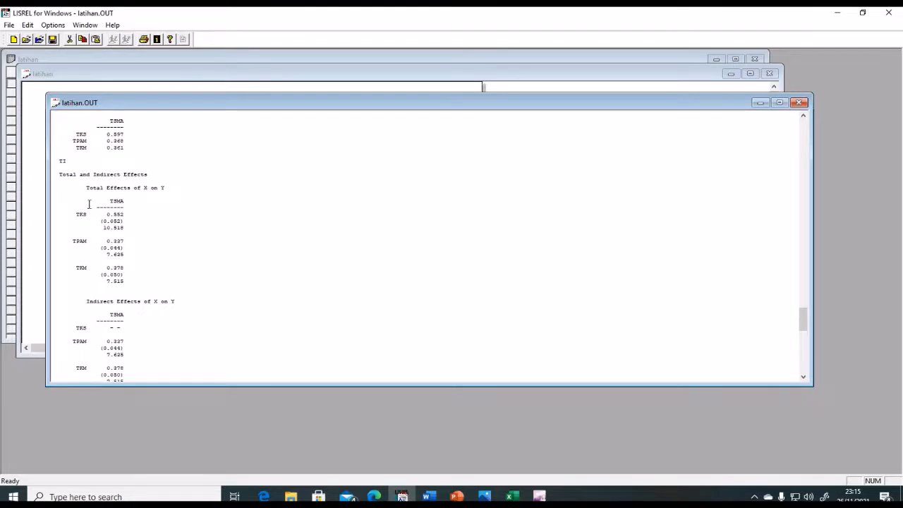
scroll(180, 273, "down", 2)
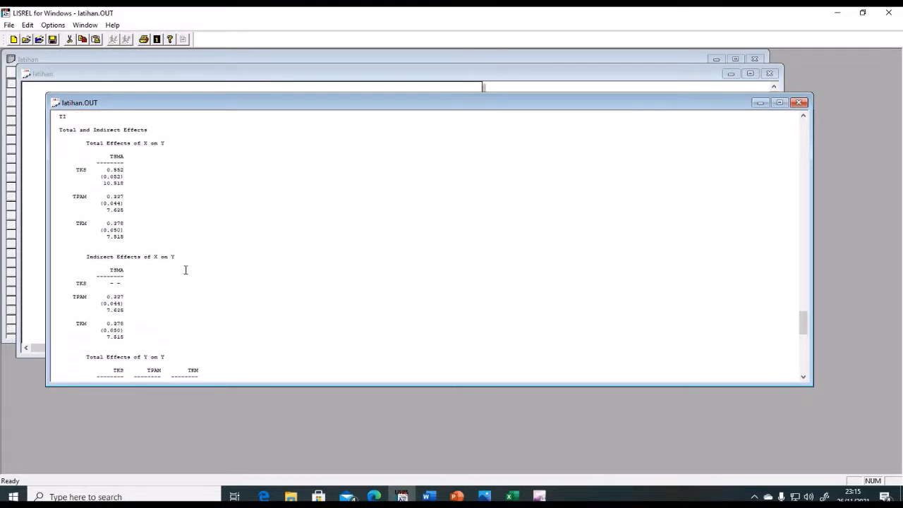
scroll(186, 270, "down", 5)
scroll(186, 271, "down", 11)
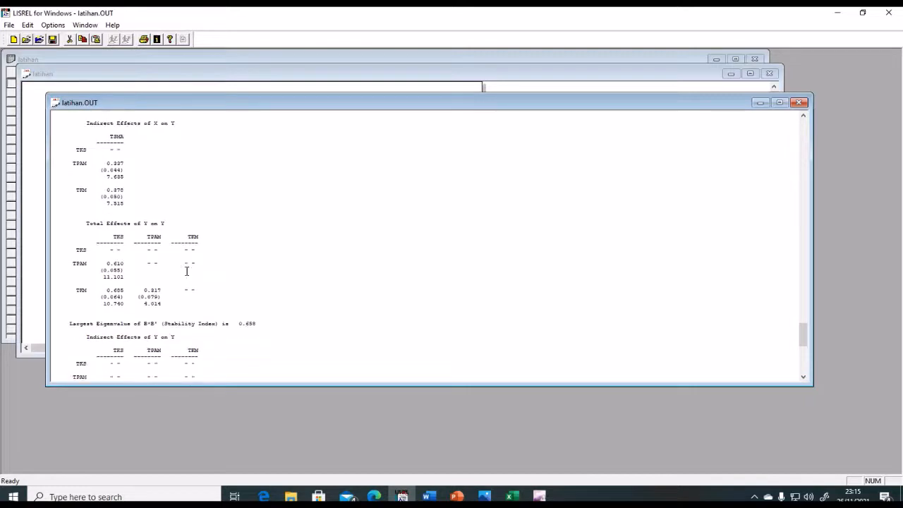
scroll(259, 278, "down", 5)
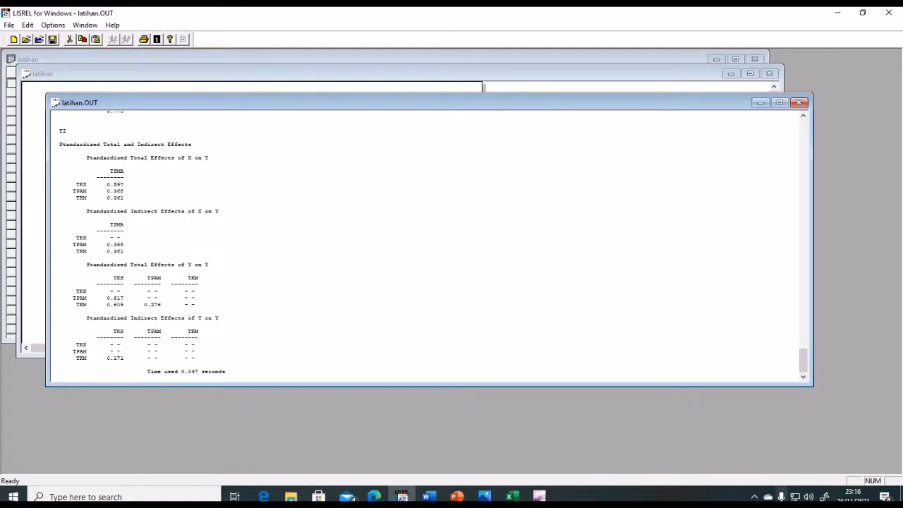
left_click(754, 496)
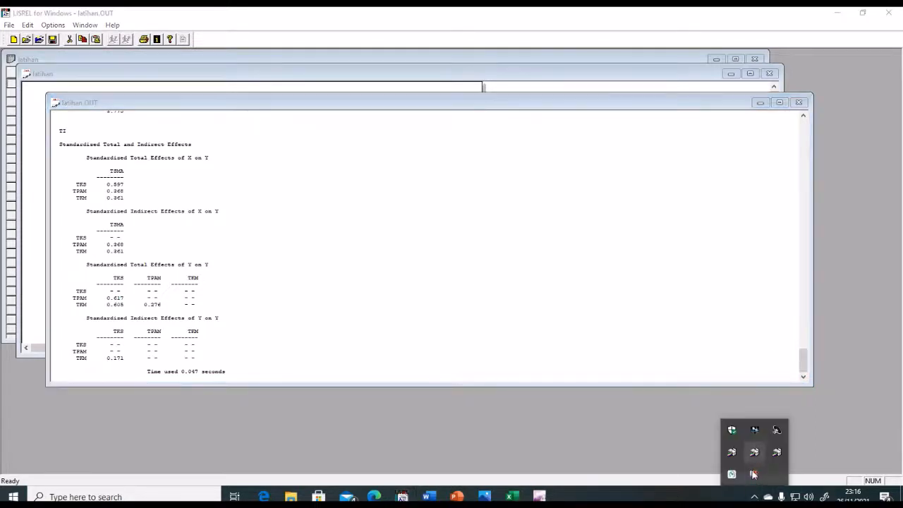